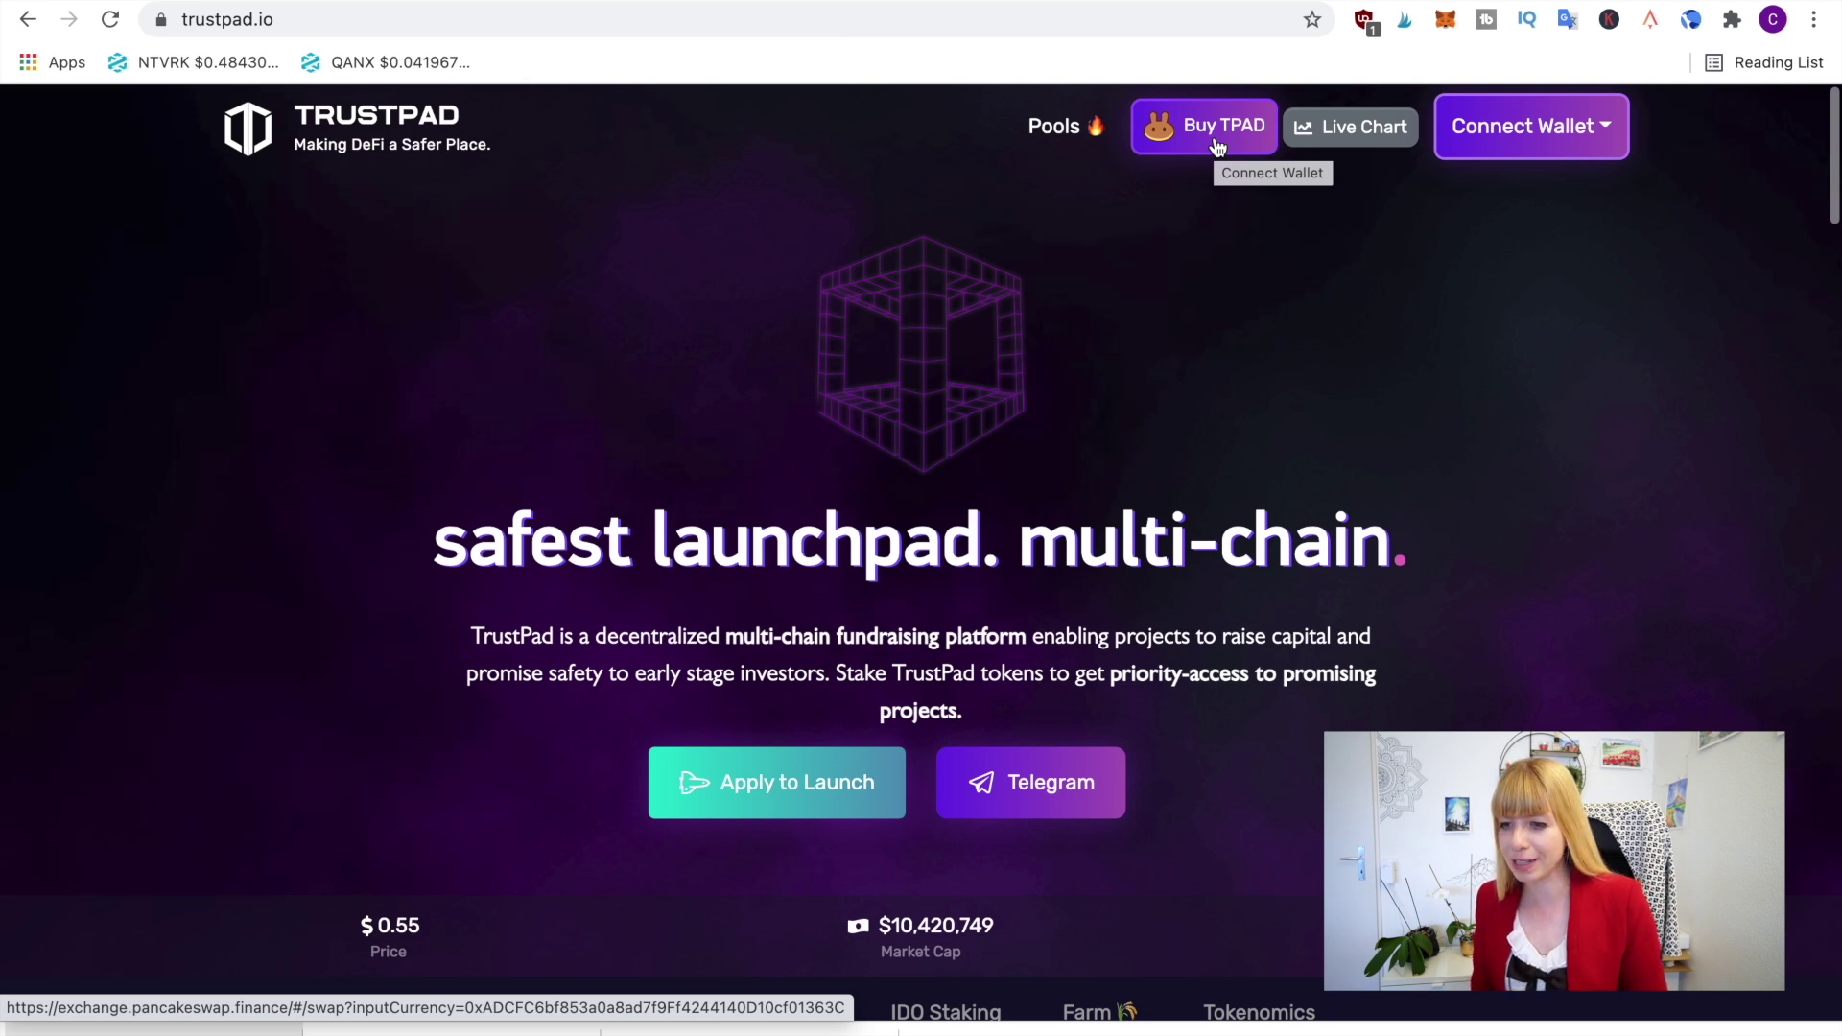
Open the Buy TPAD exchange page and acknowledge the TrustPad token import risk warning
left_click(1208, 125)
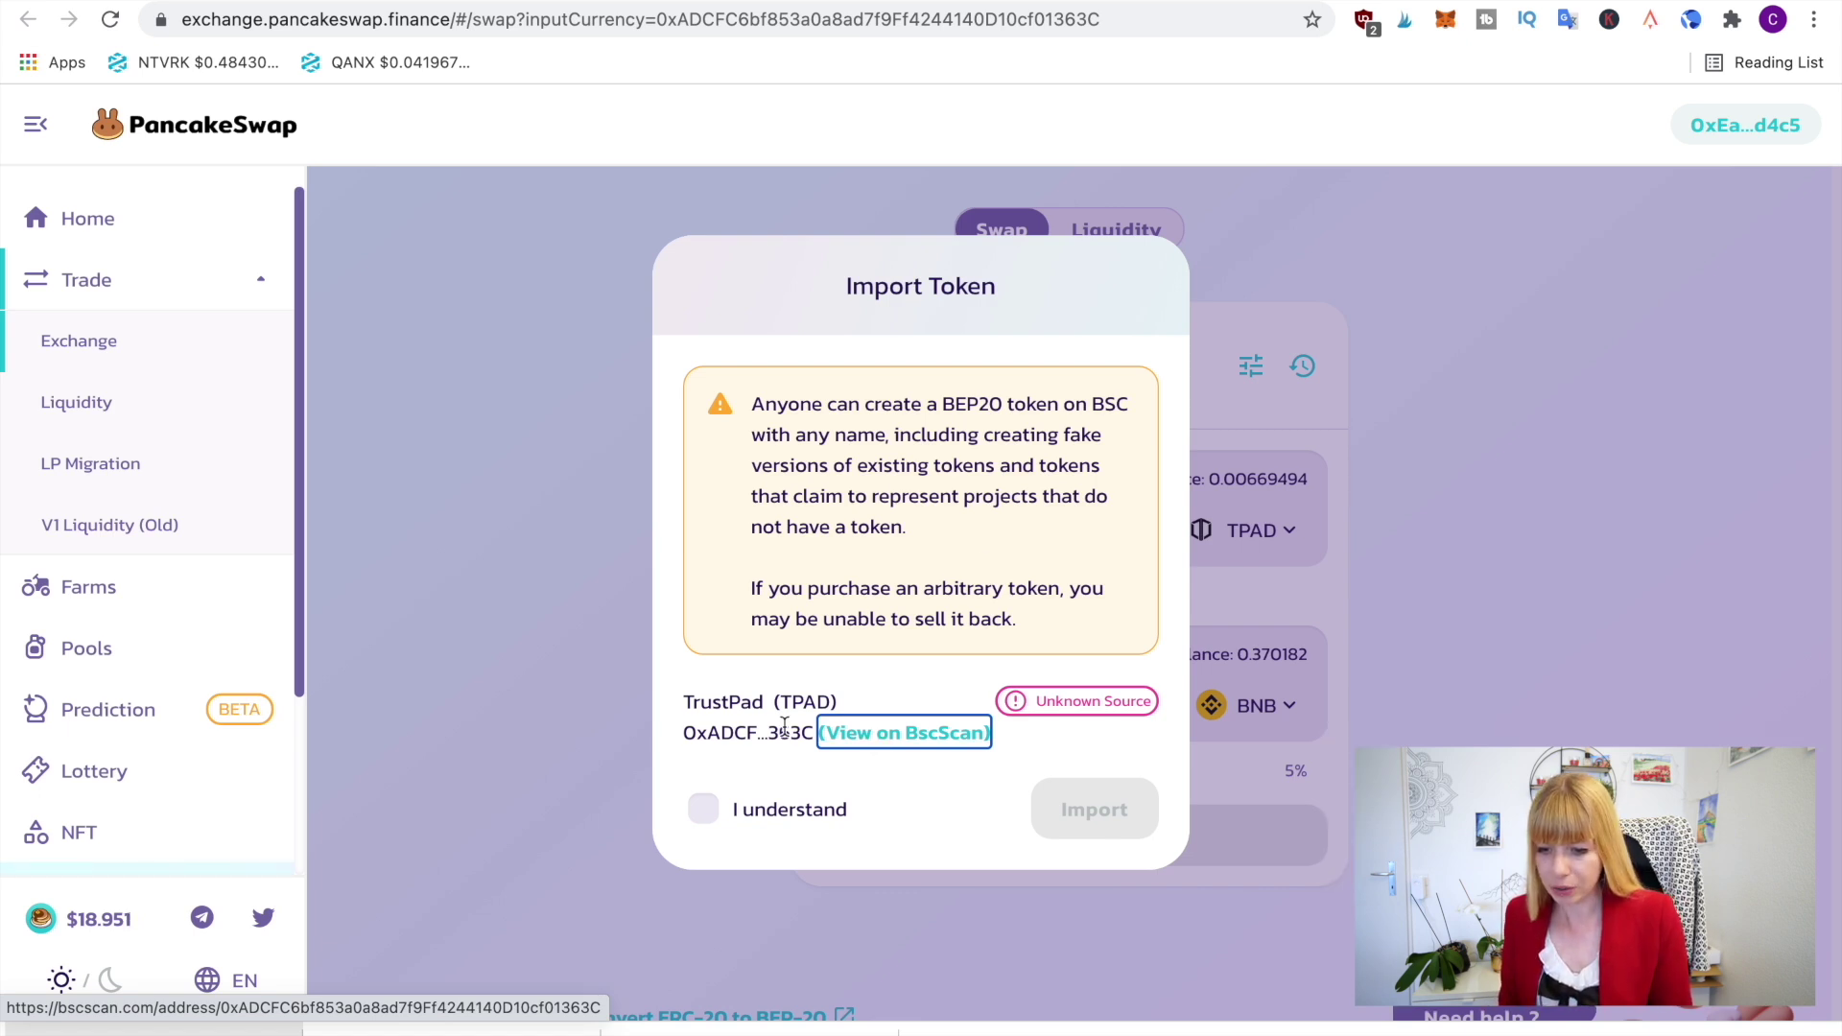
left_click(704, 817)
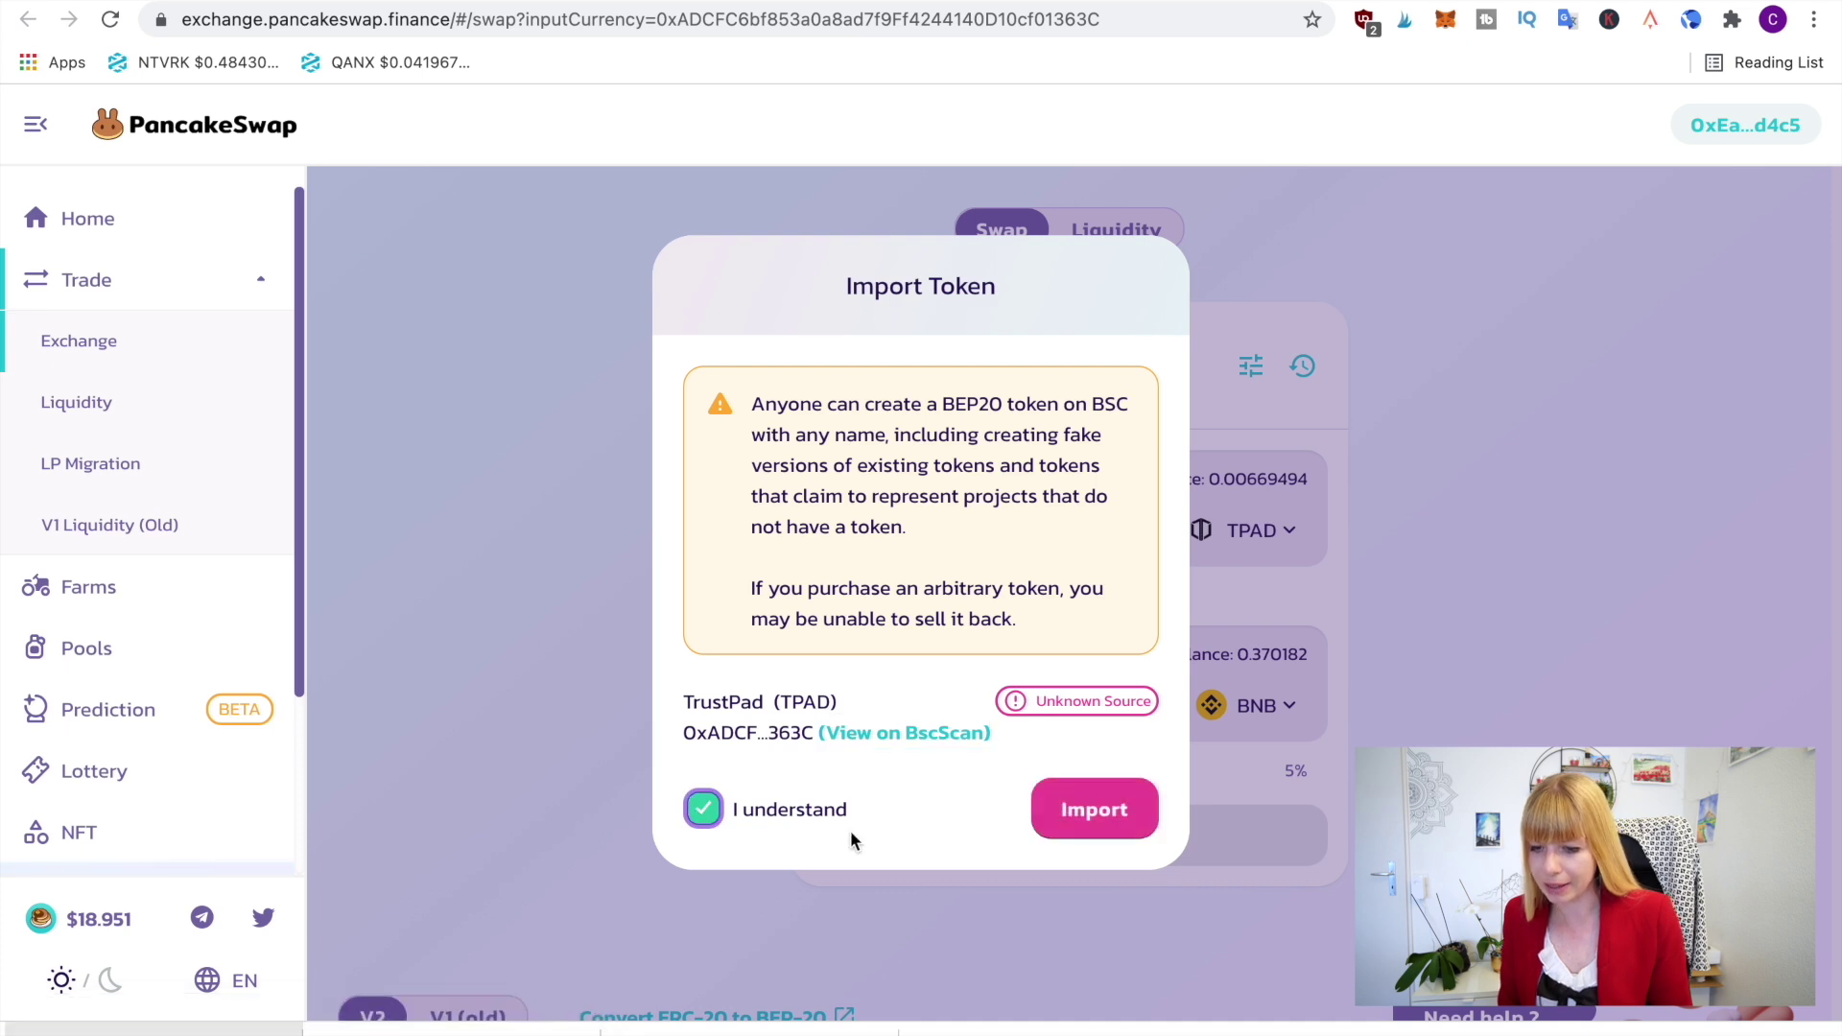
Import the TPAD token and flip the pair so BNB is paid and TPAD received
left_click(1115, 812)
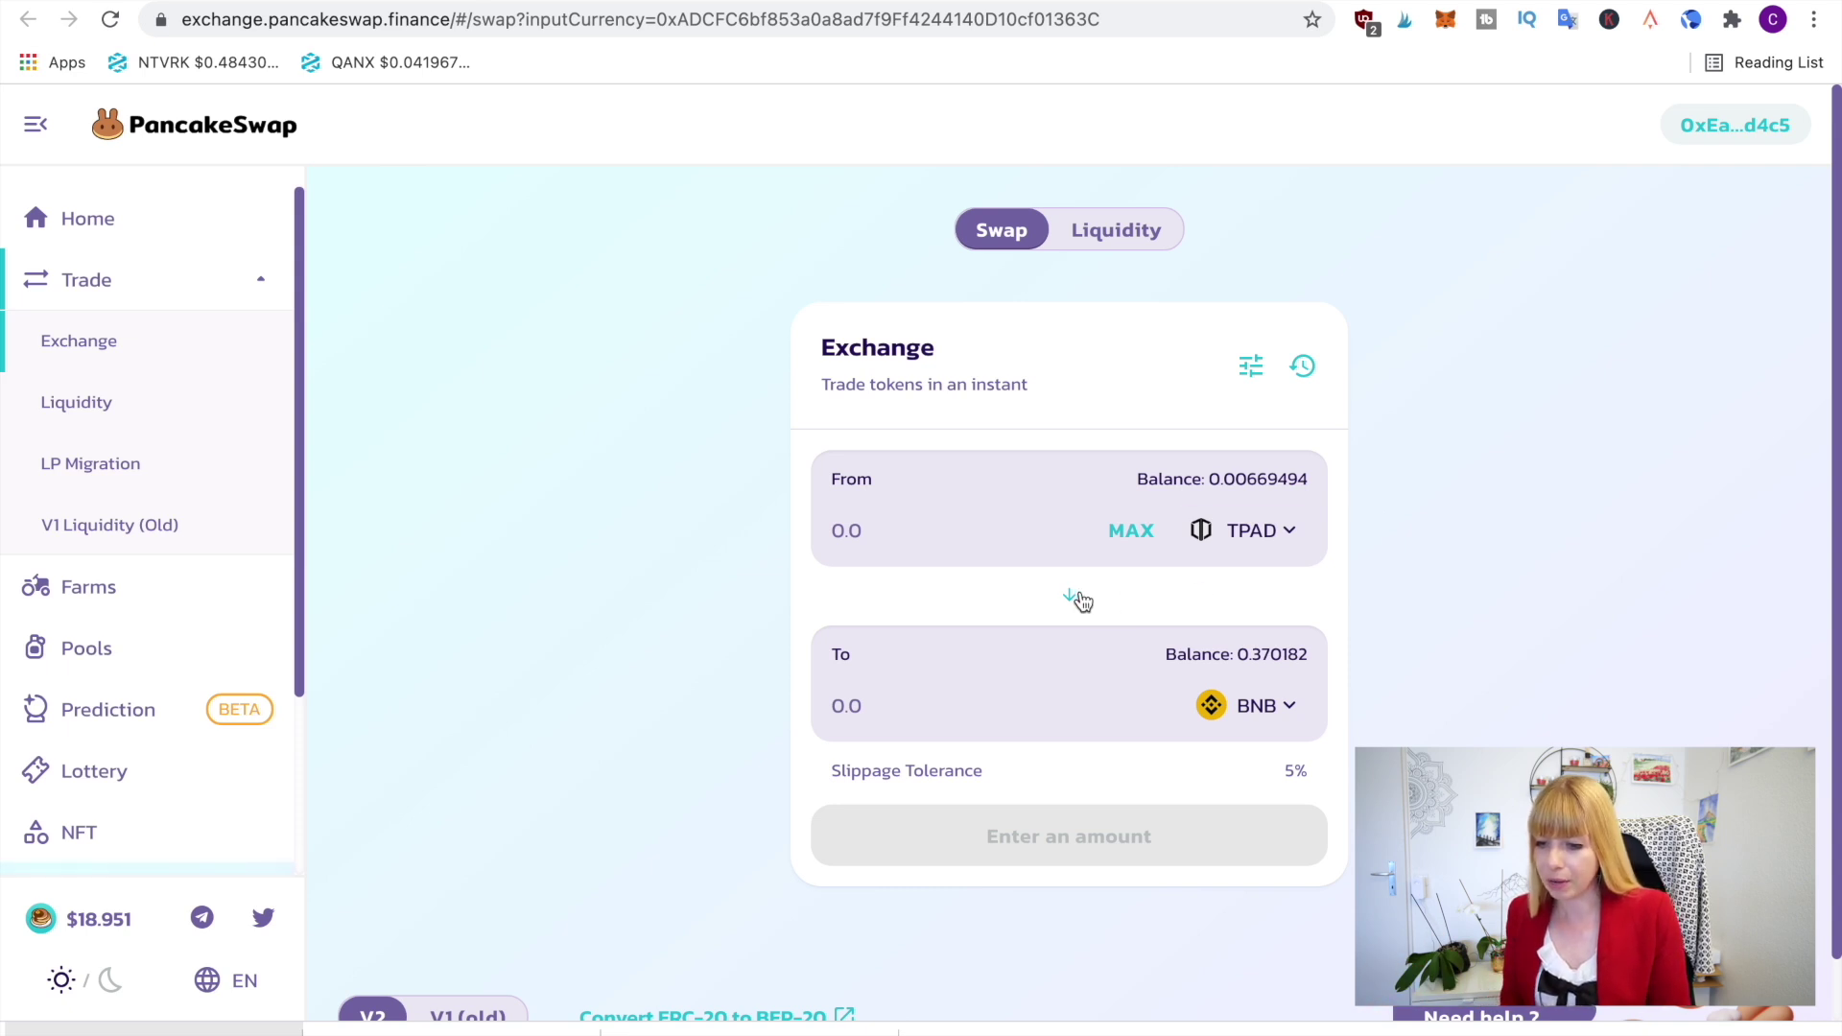
left_click(1073, 601)
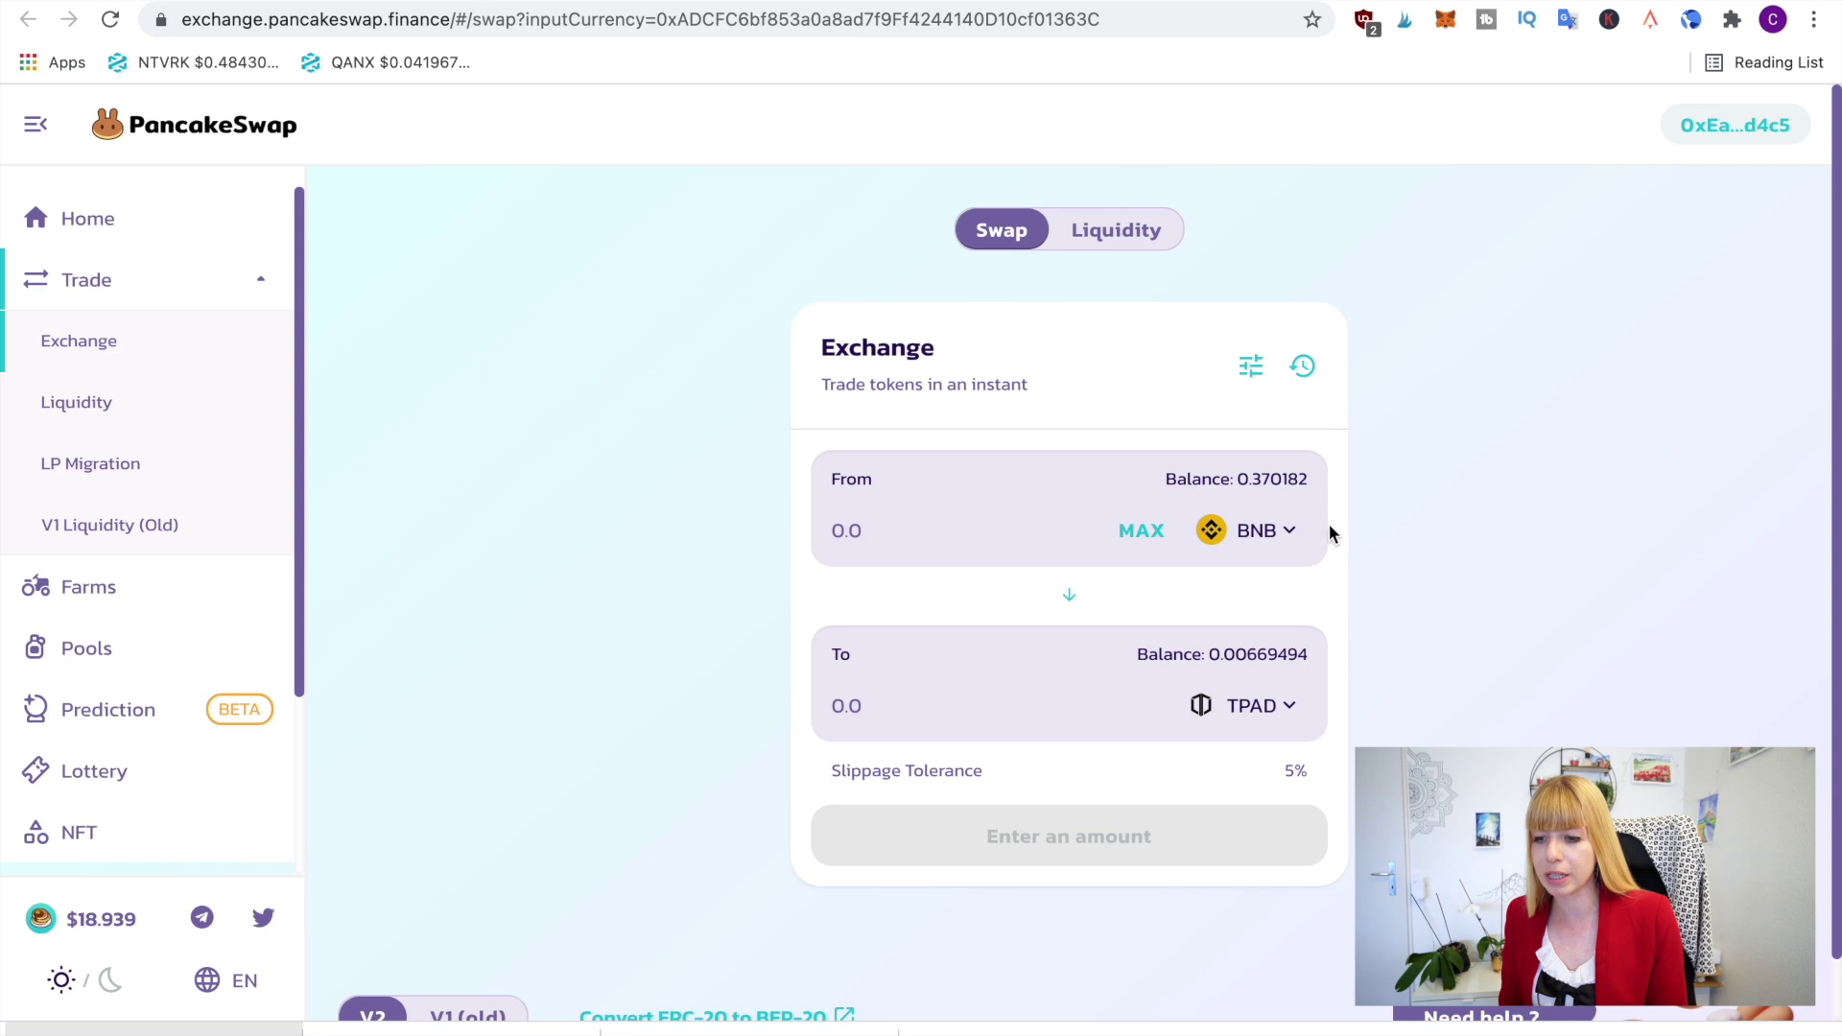
Switch the pay token from BNB to BUSD and enter the full 39.6197 BUSD balance, quoting 71.5042 TPAD
left_click(1277, 532)
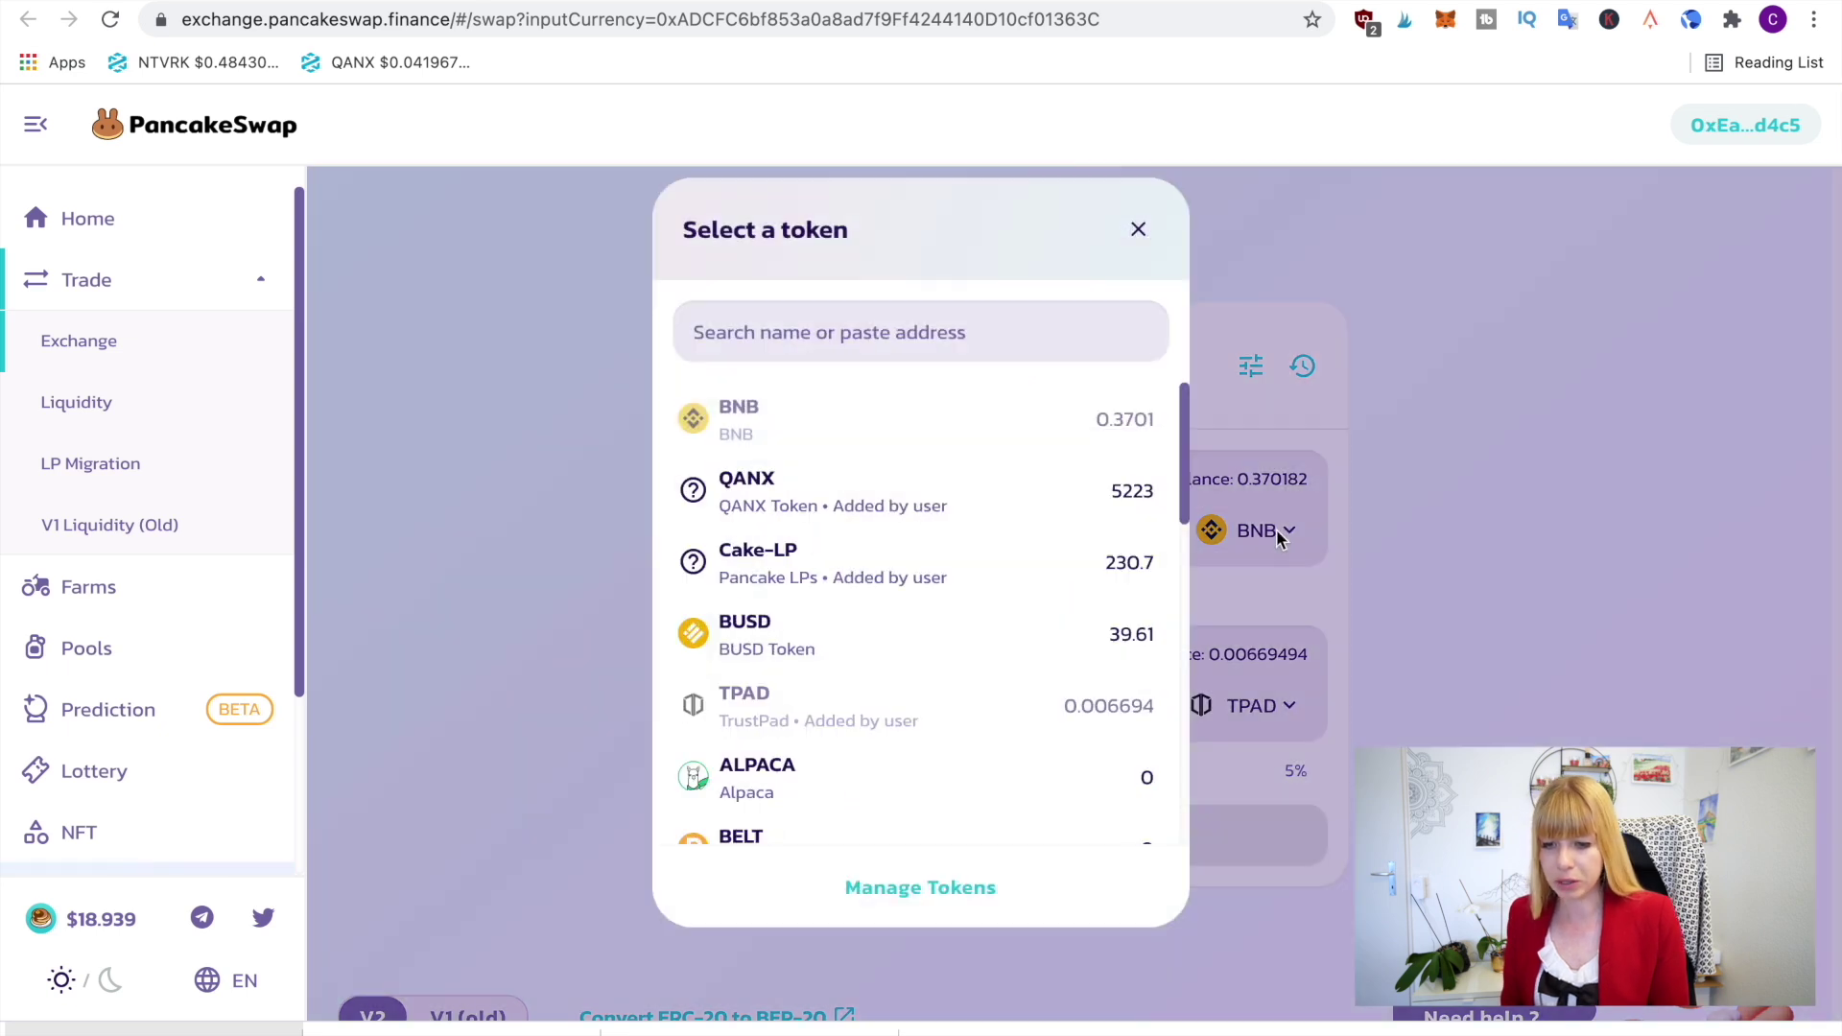
left_click(1036, 655)
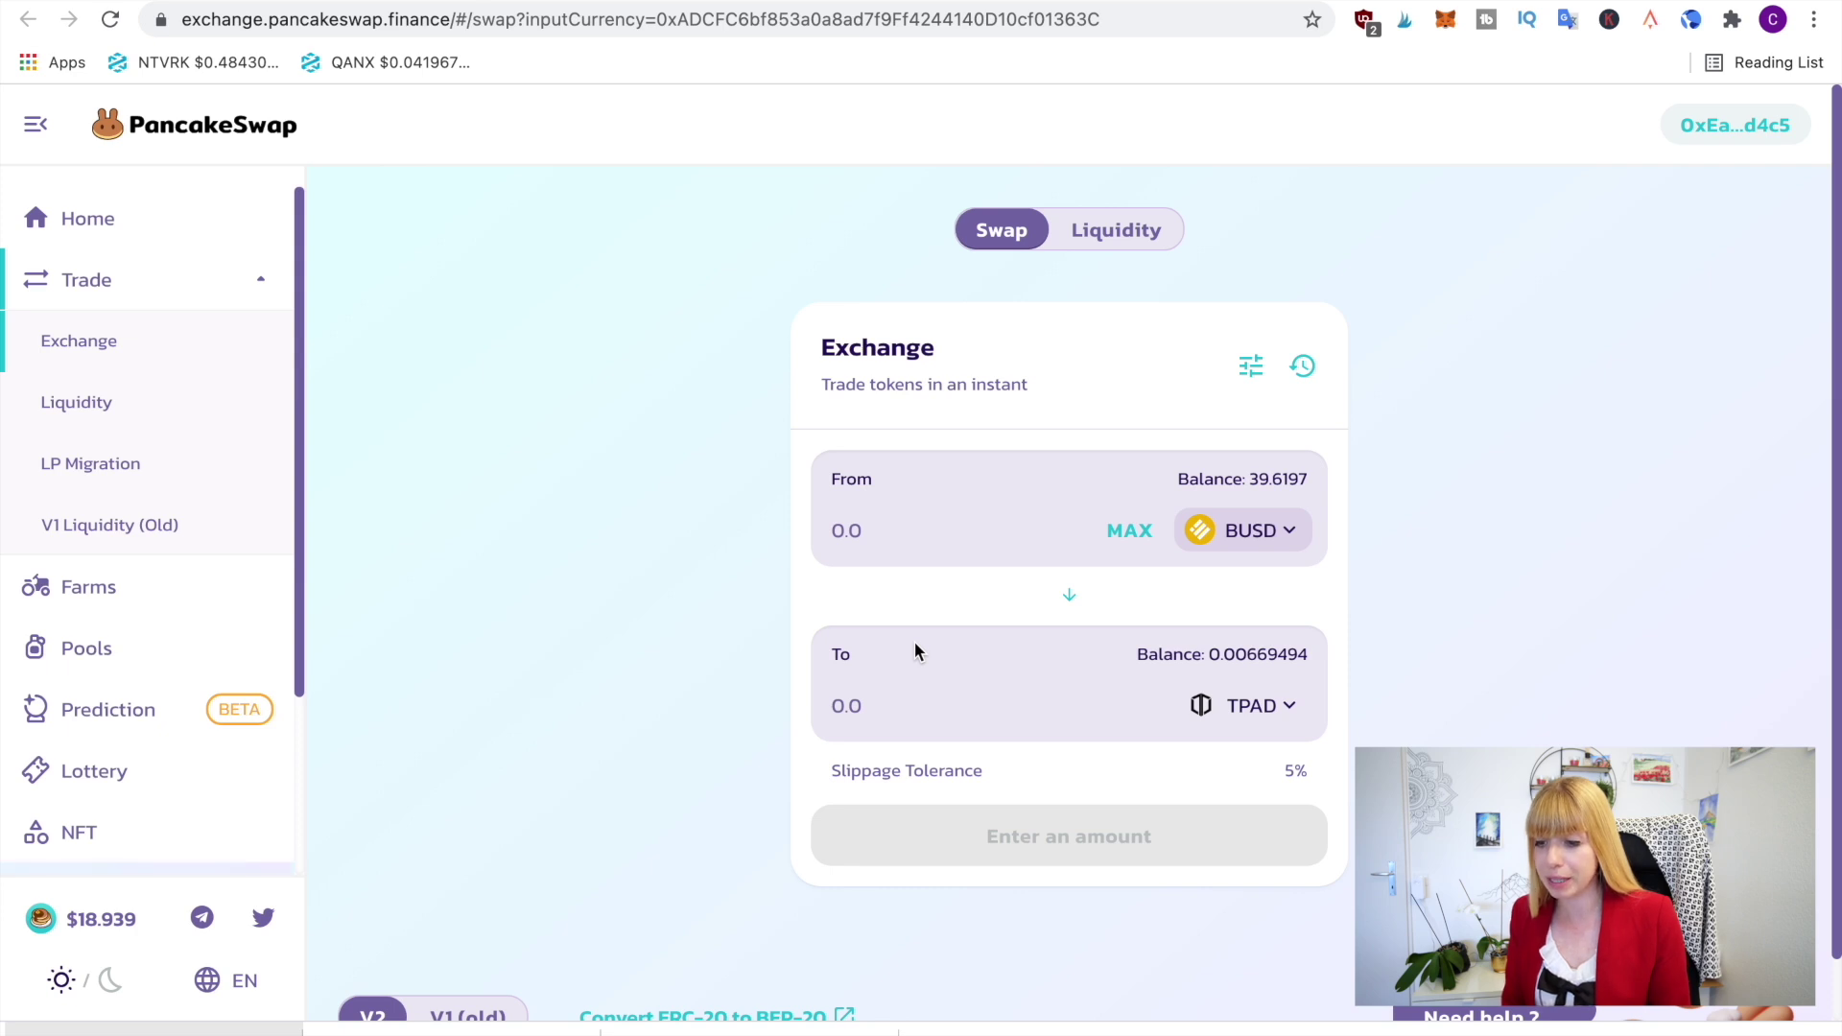
scroll(1272, 685, "down", 2)
scroll(1266, 567, "up", 2)
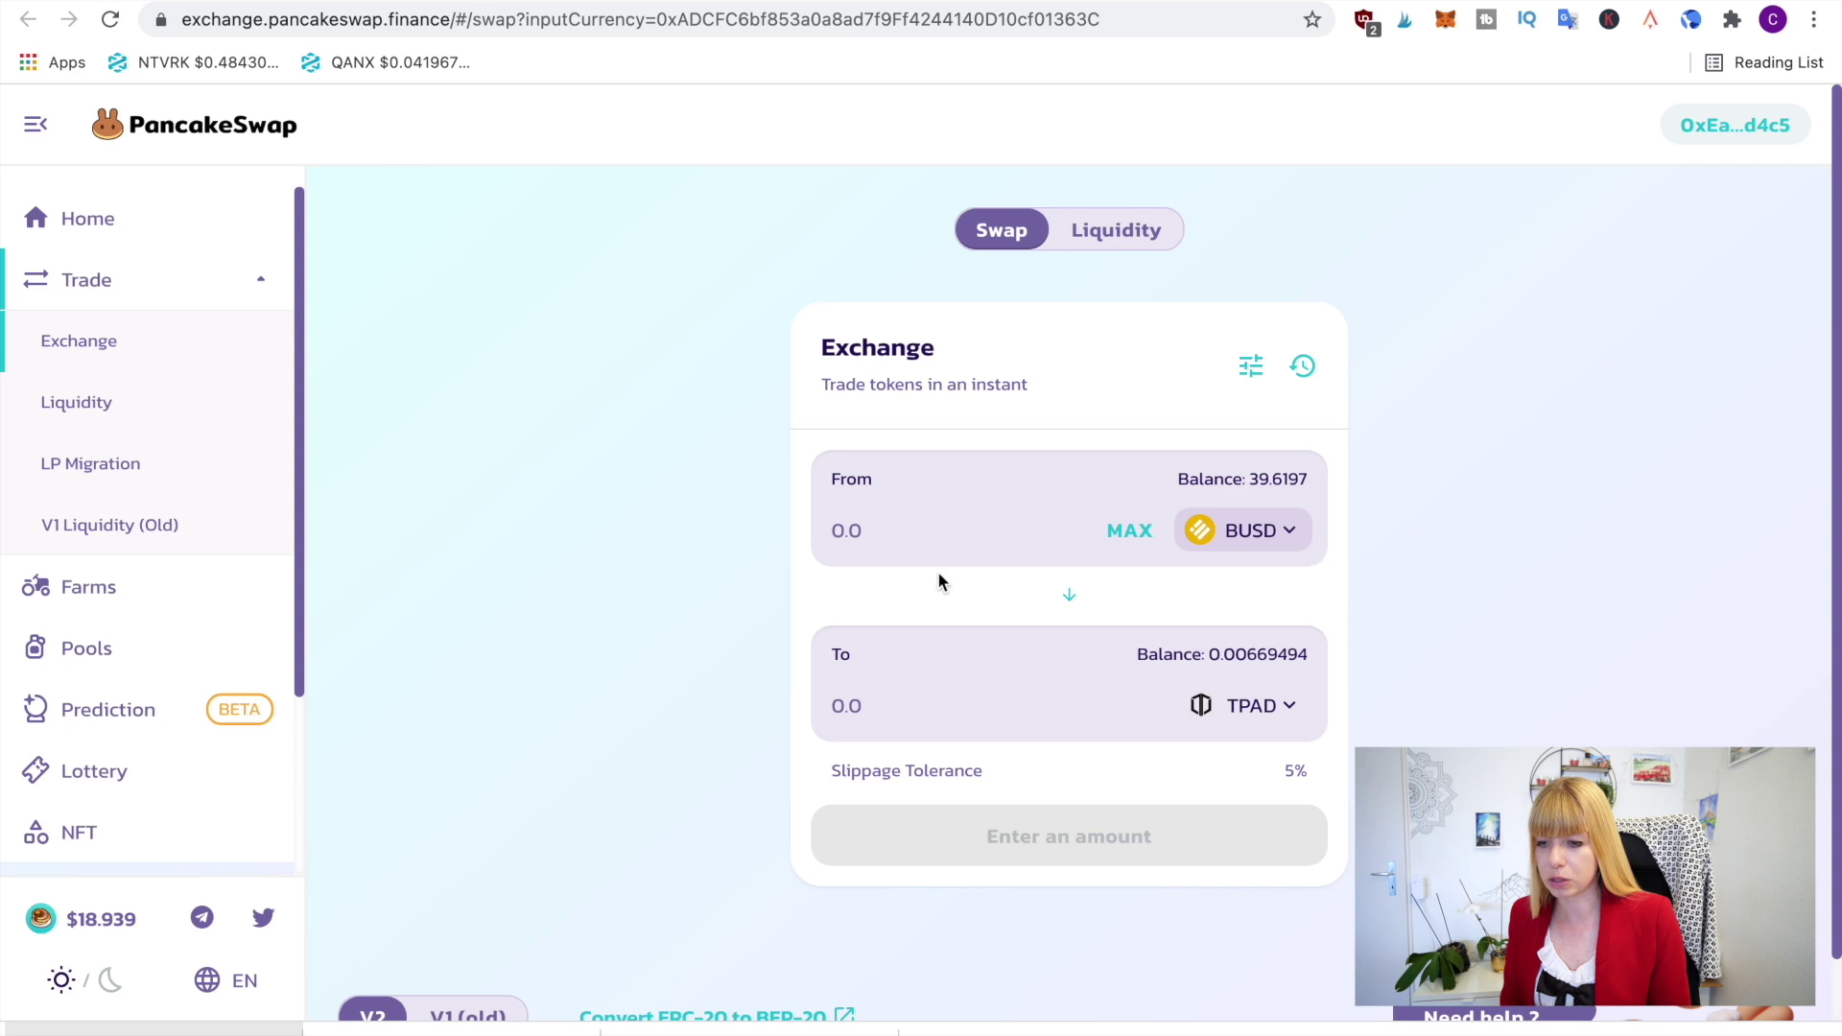
left_click(1131, 533)
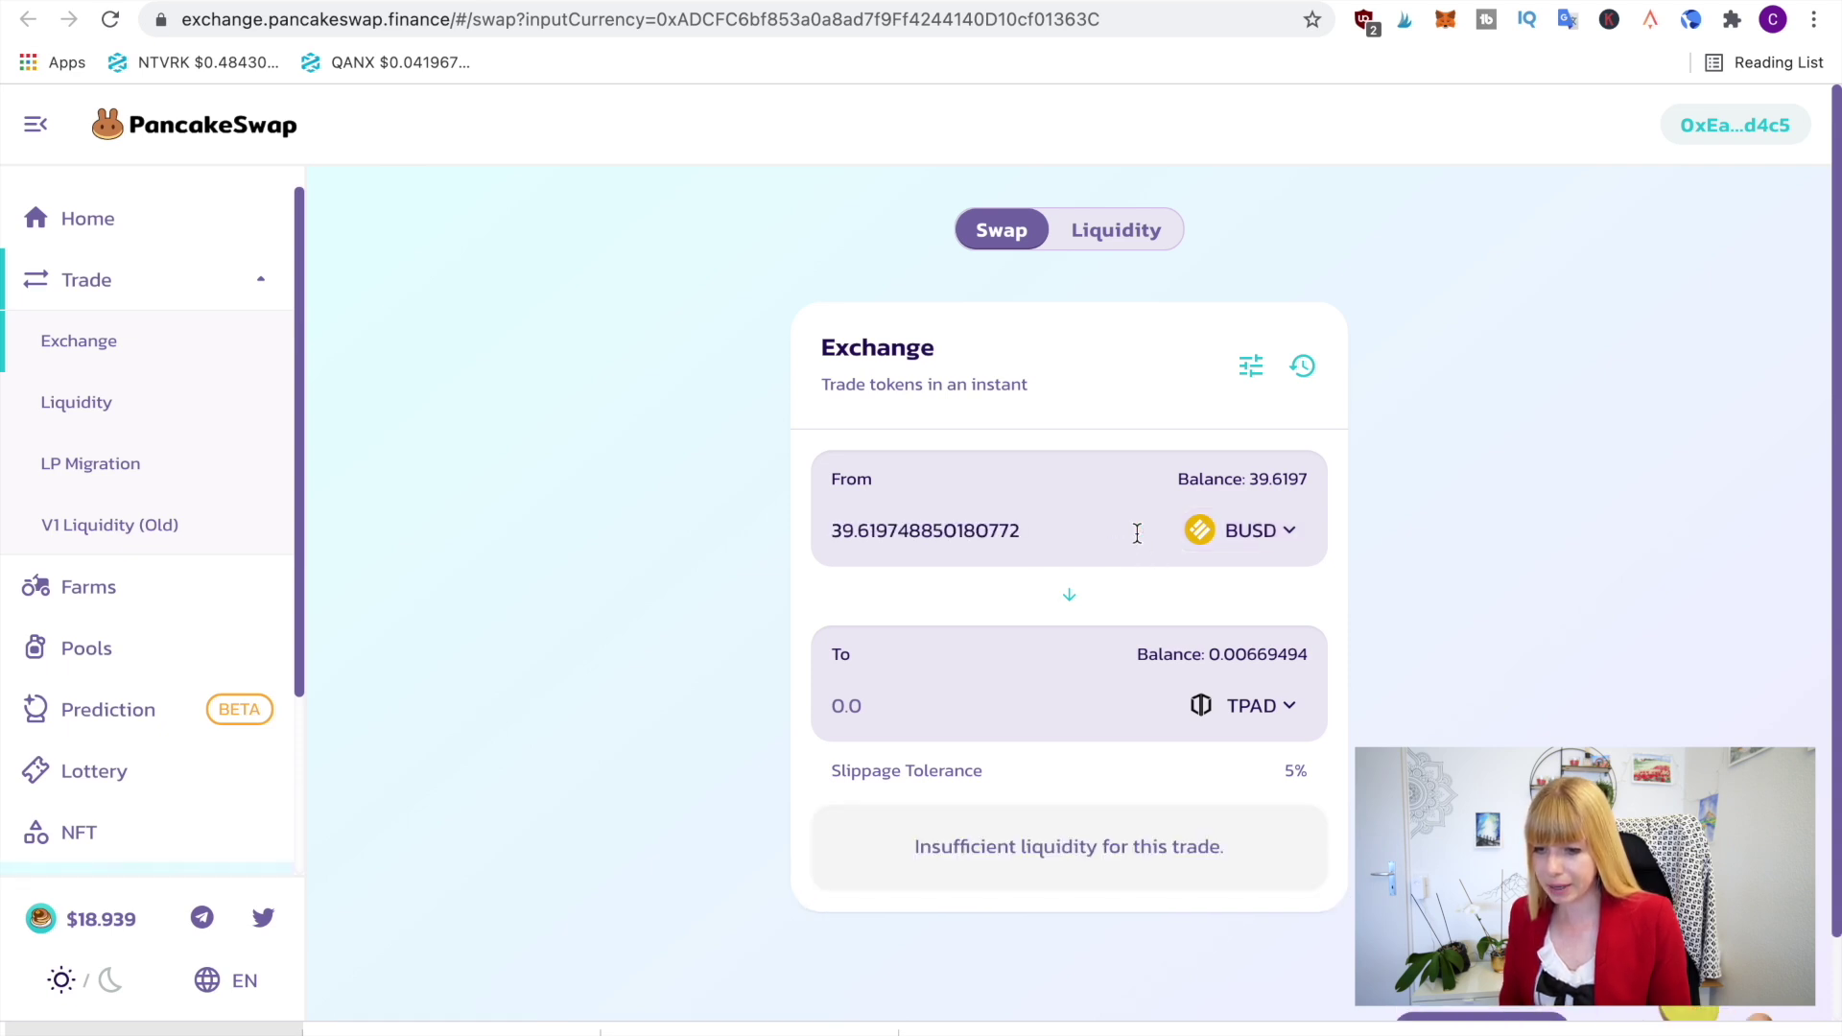
scroll(1136, 531, "down", 3)
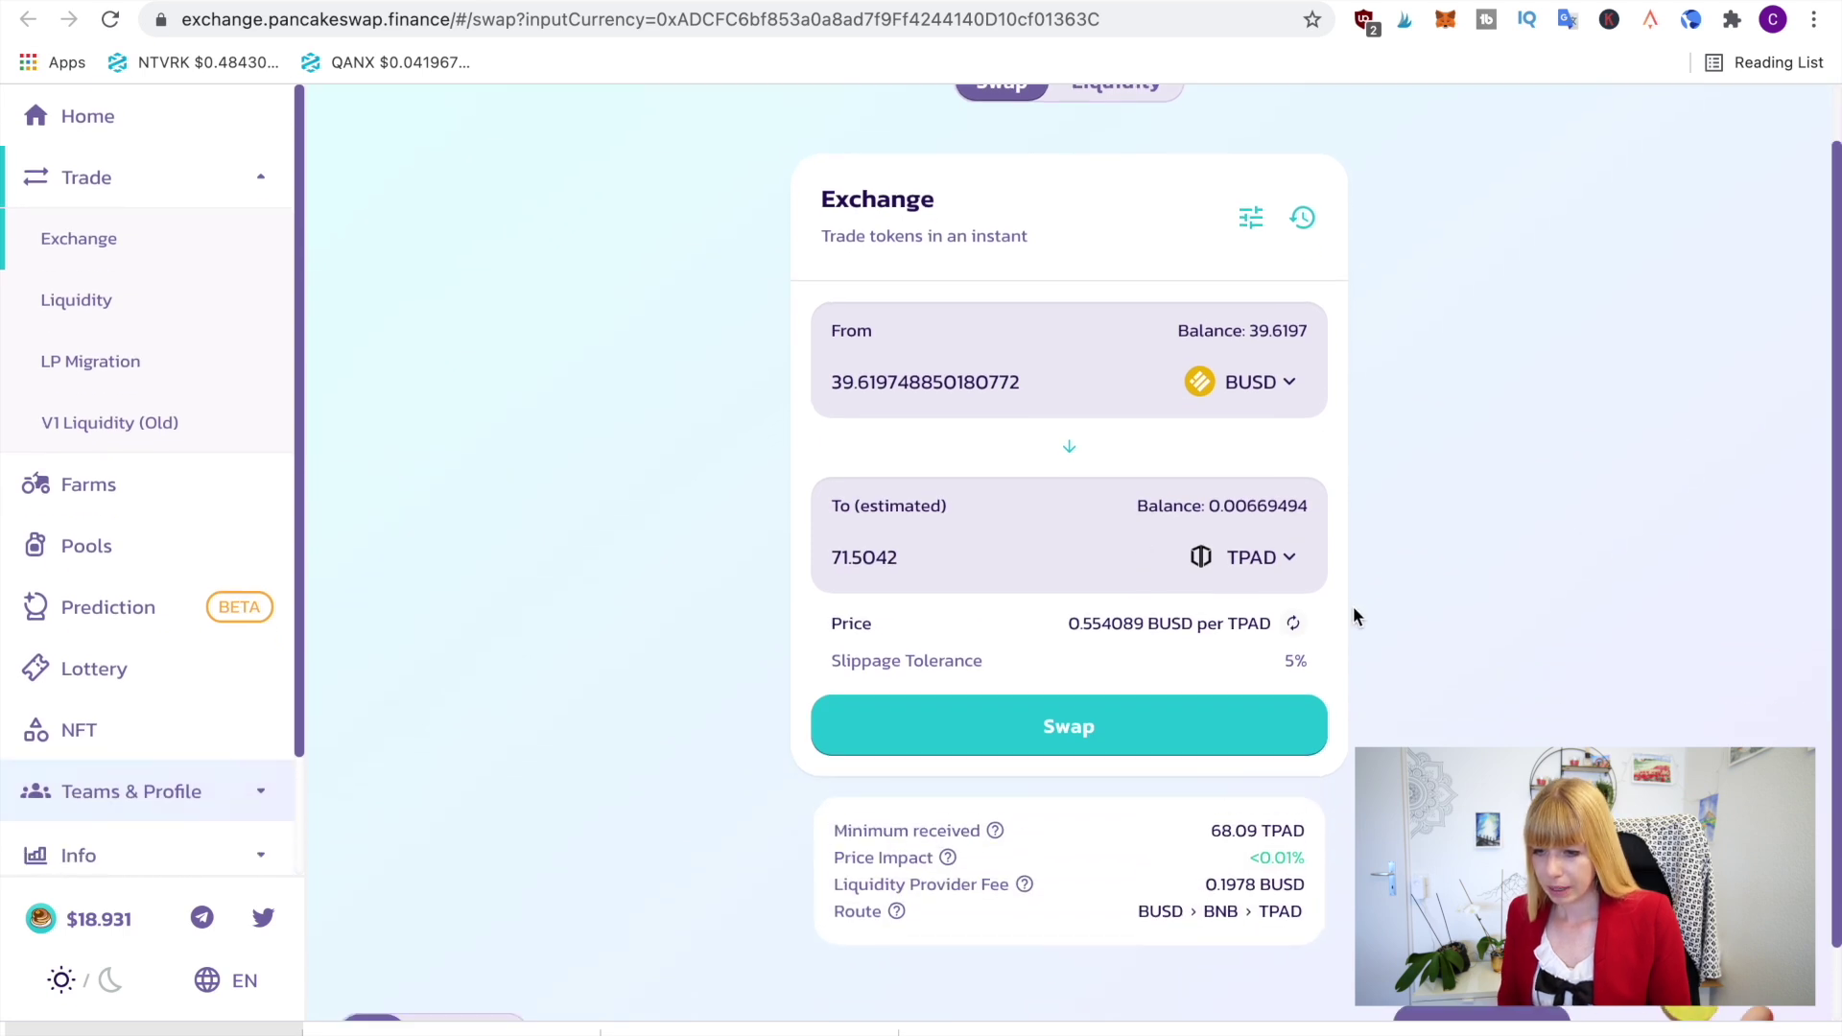
scroll(1428, 634, "down", 1)
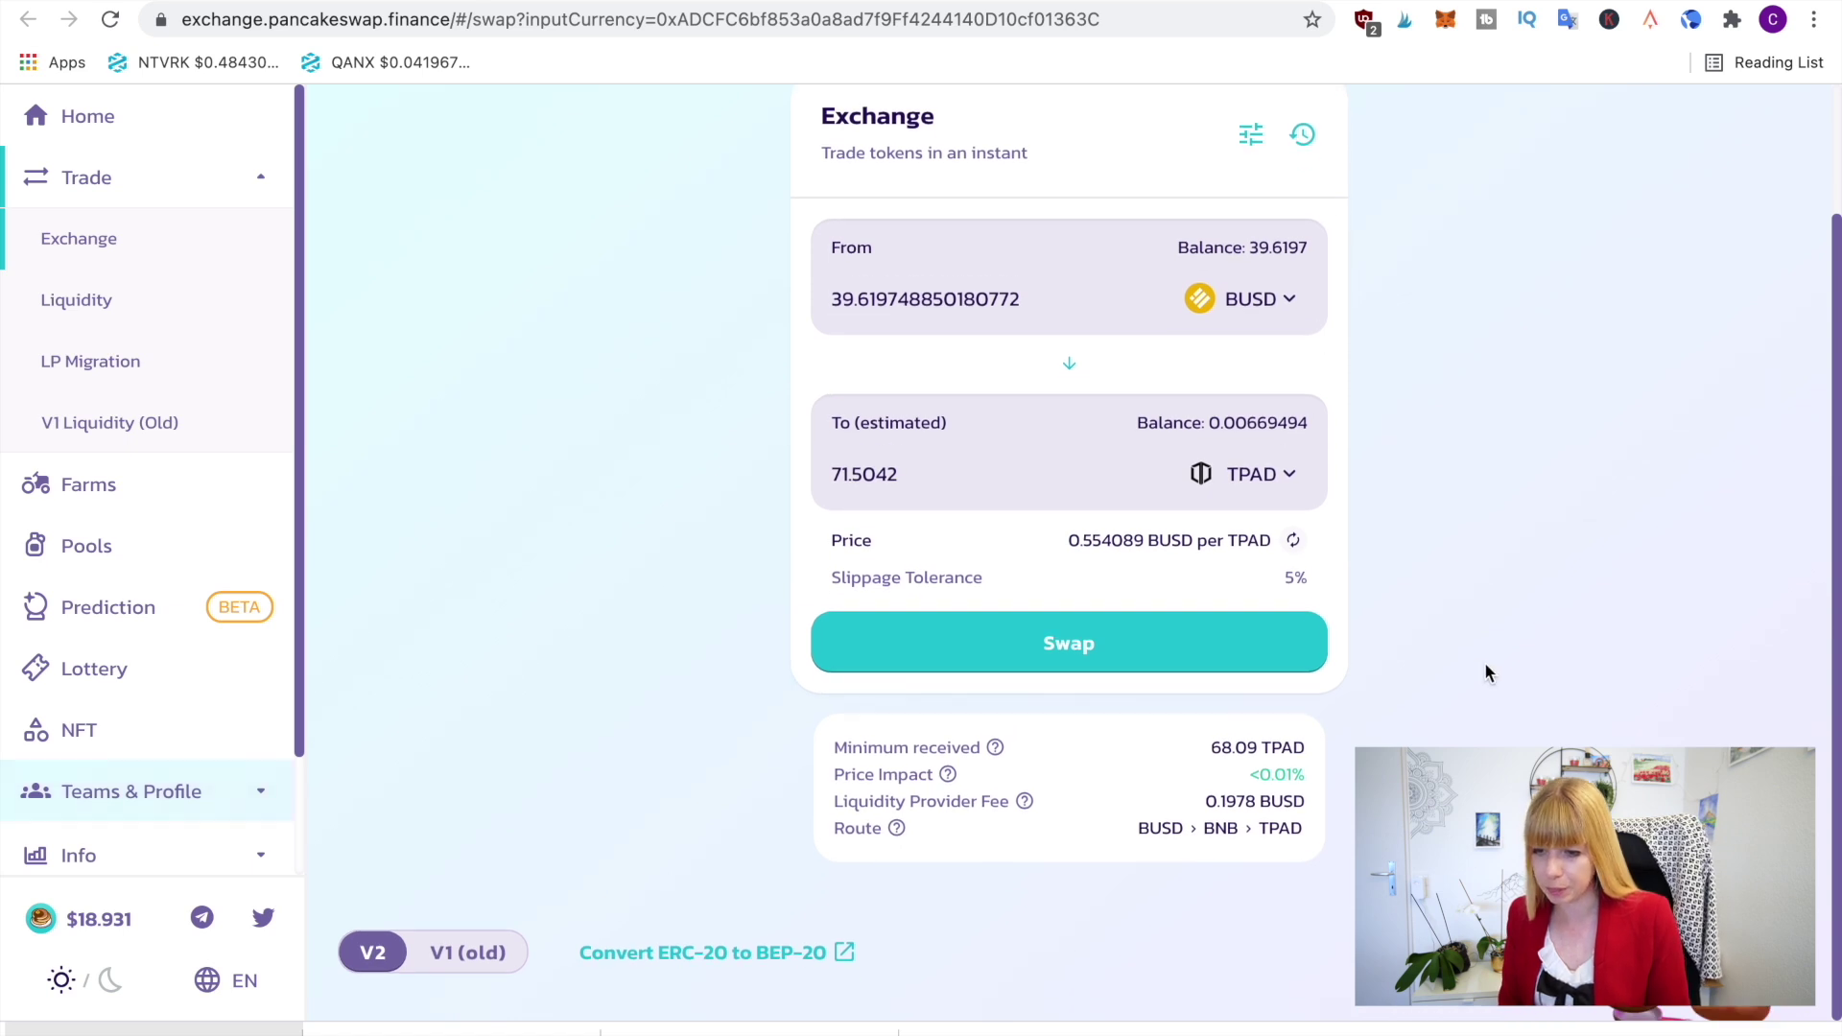
scroll(1485, 671, "up", 1)
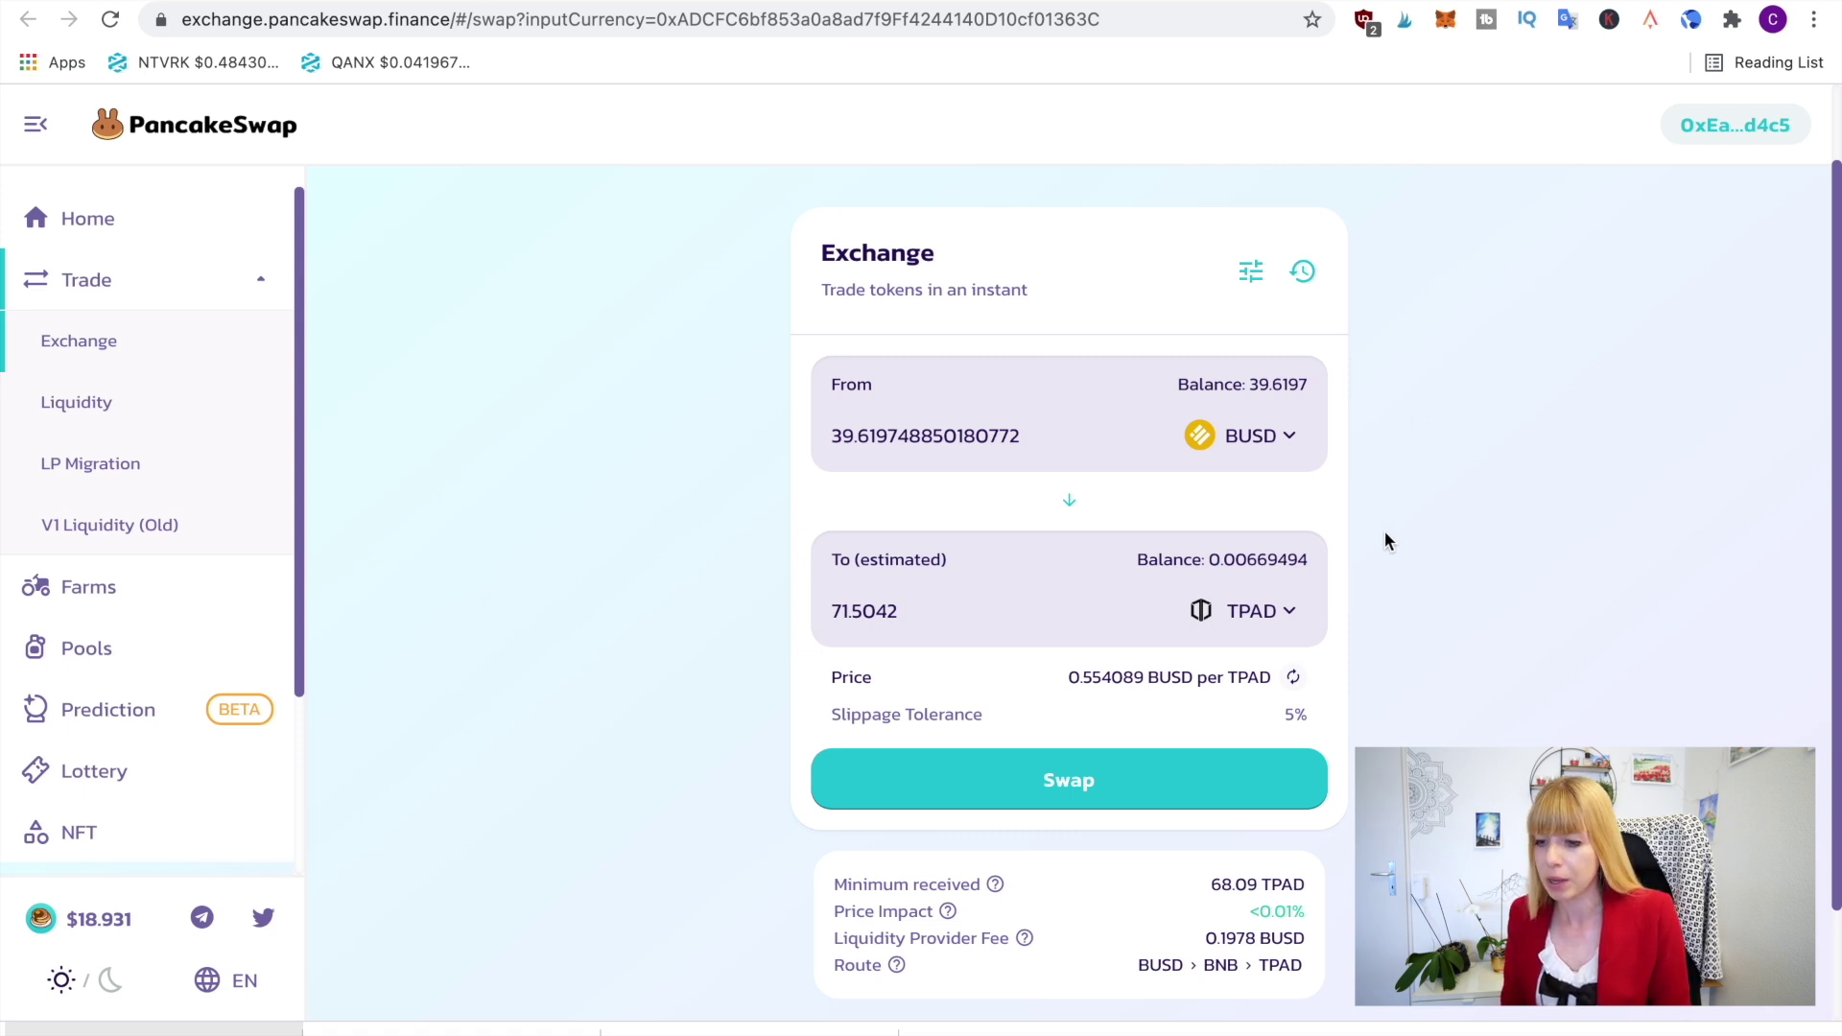
Confirm slippage stays at 5% and change the pay amount to 5 BUSD, quoting about 9.02226 TPAD
left_click(1253, 275)
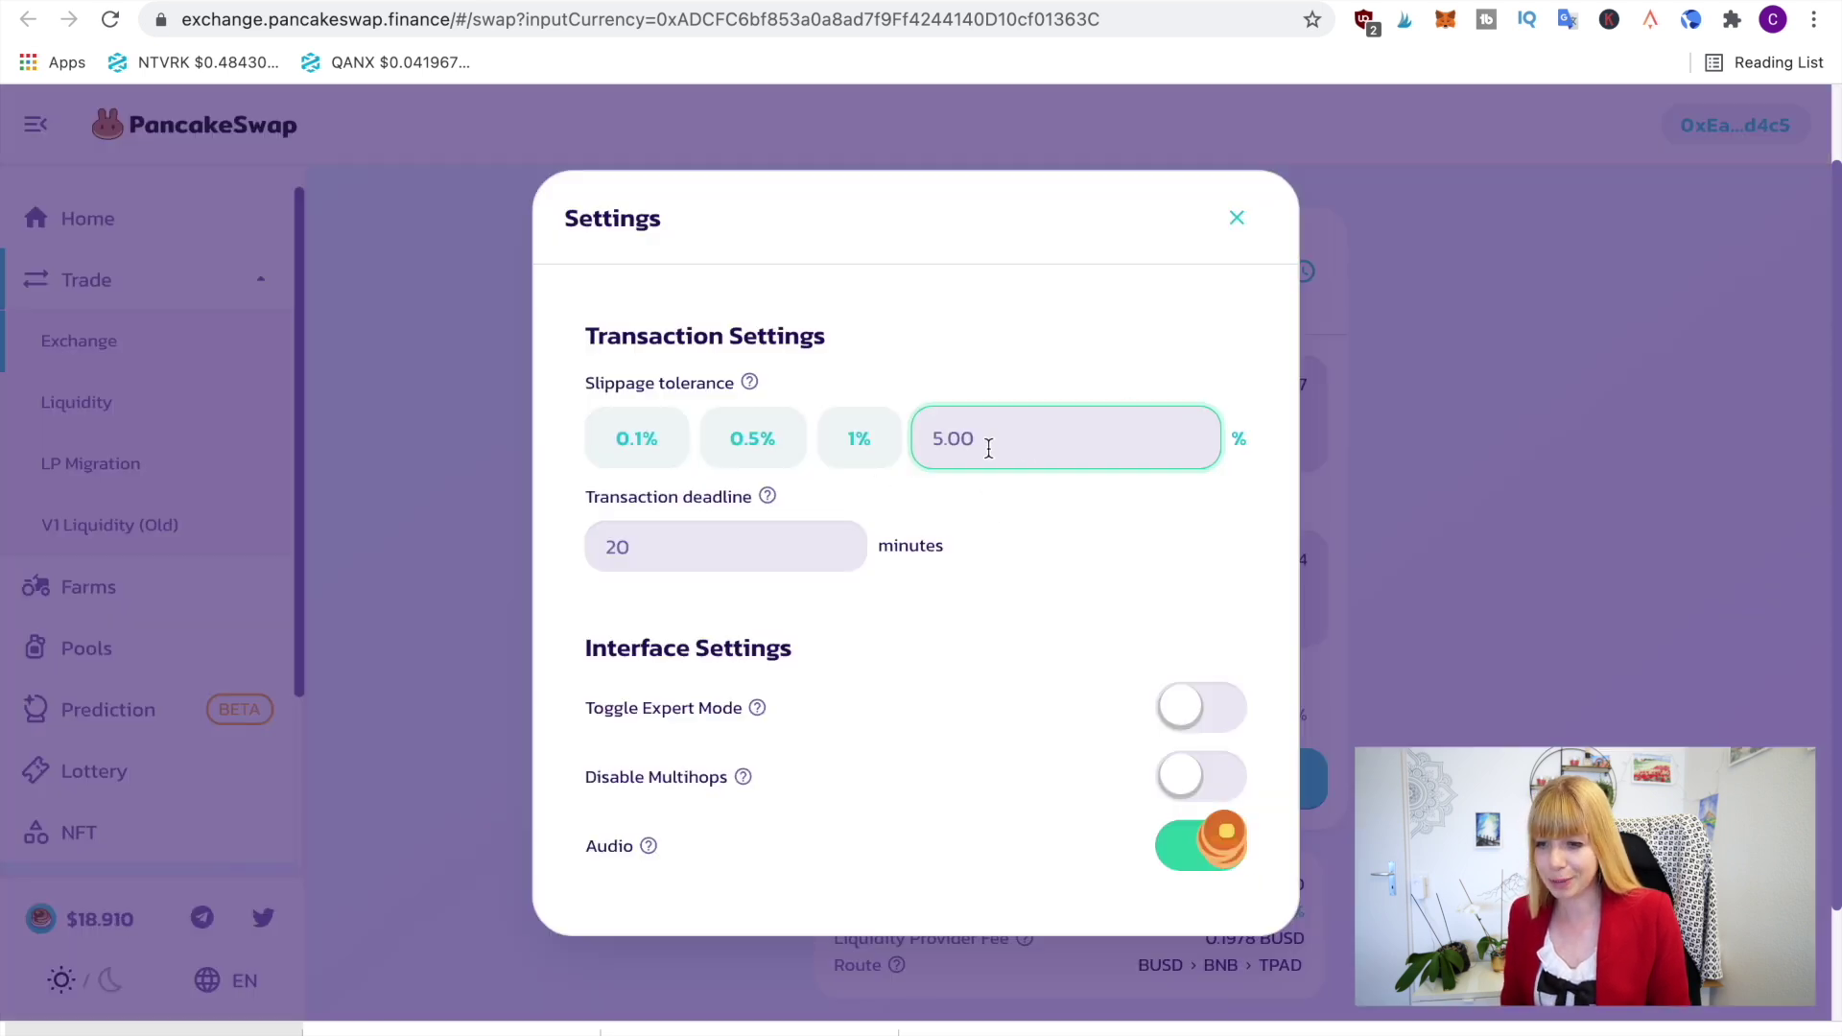
left_click(1242, 221)
scroll(1445, 670, "down", 1)
double_click(1010, 382)
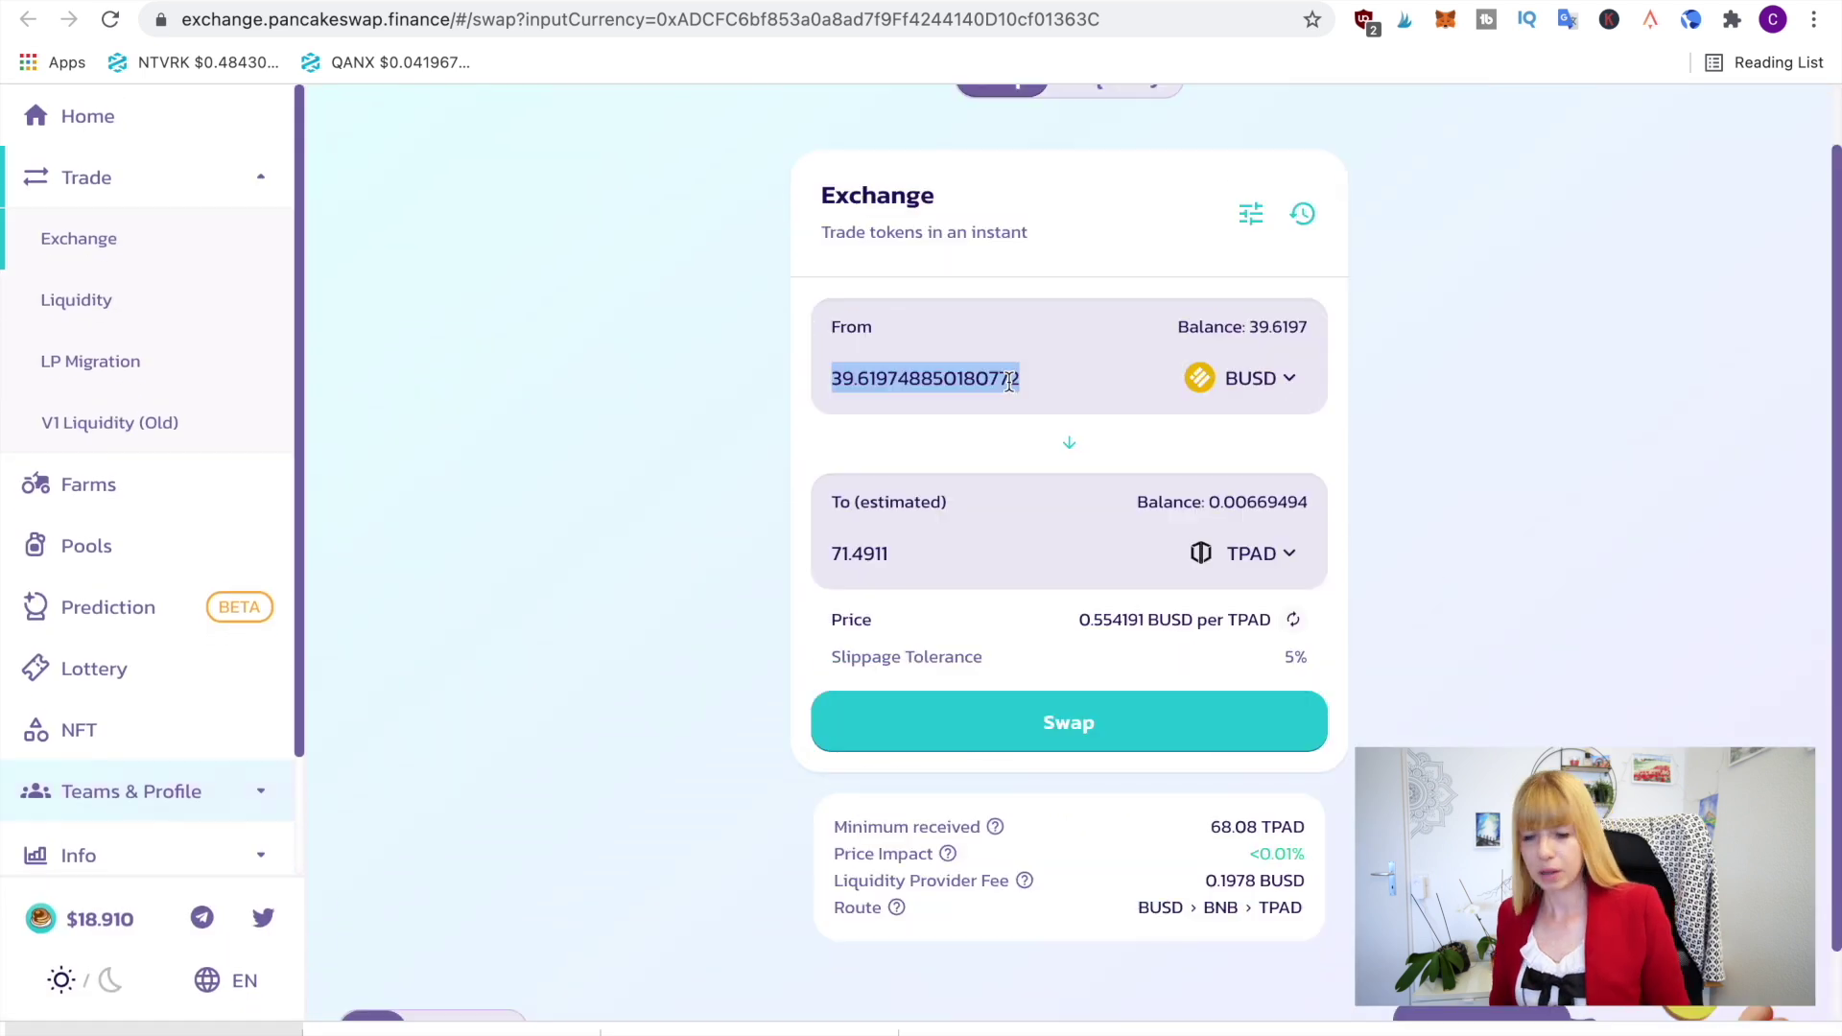
type("5")
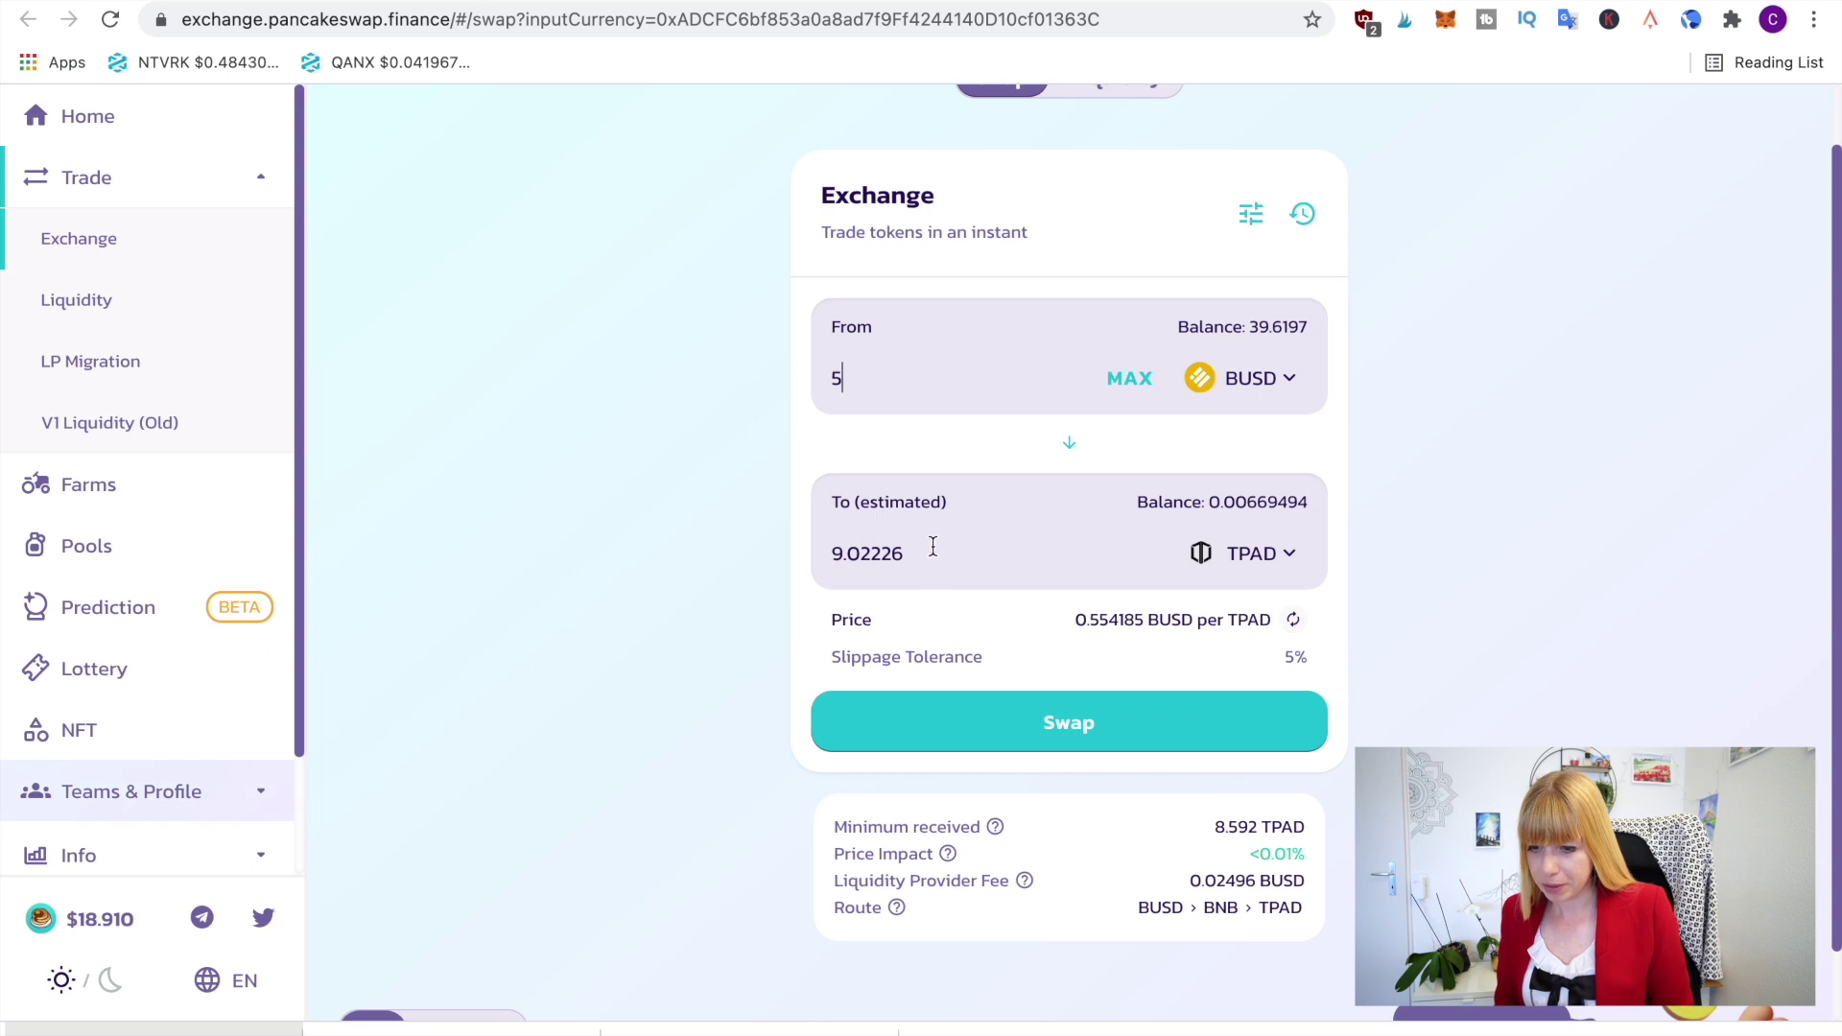
Review and confirm the 5 BUSD for 9.02 TPAD swap, approving the transaction in the wallet
left_click(1062, 747)
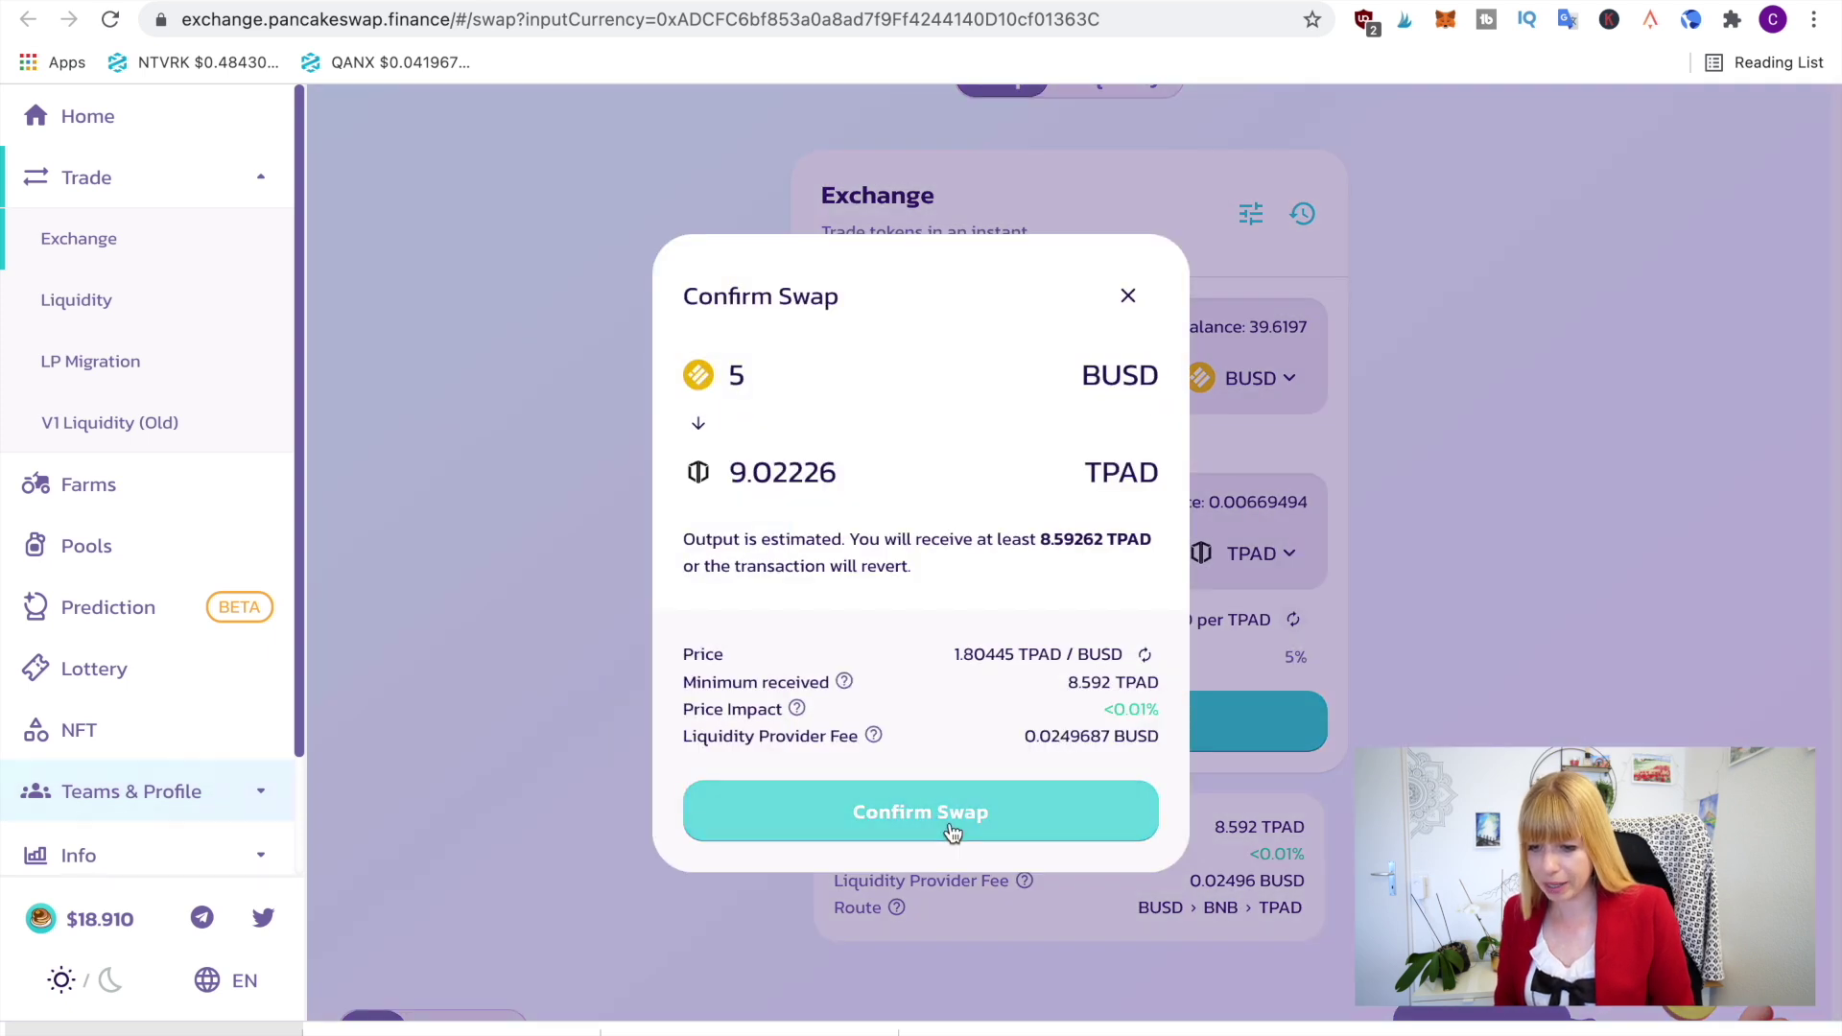
left_click(951, 825)
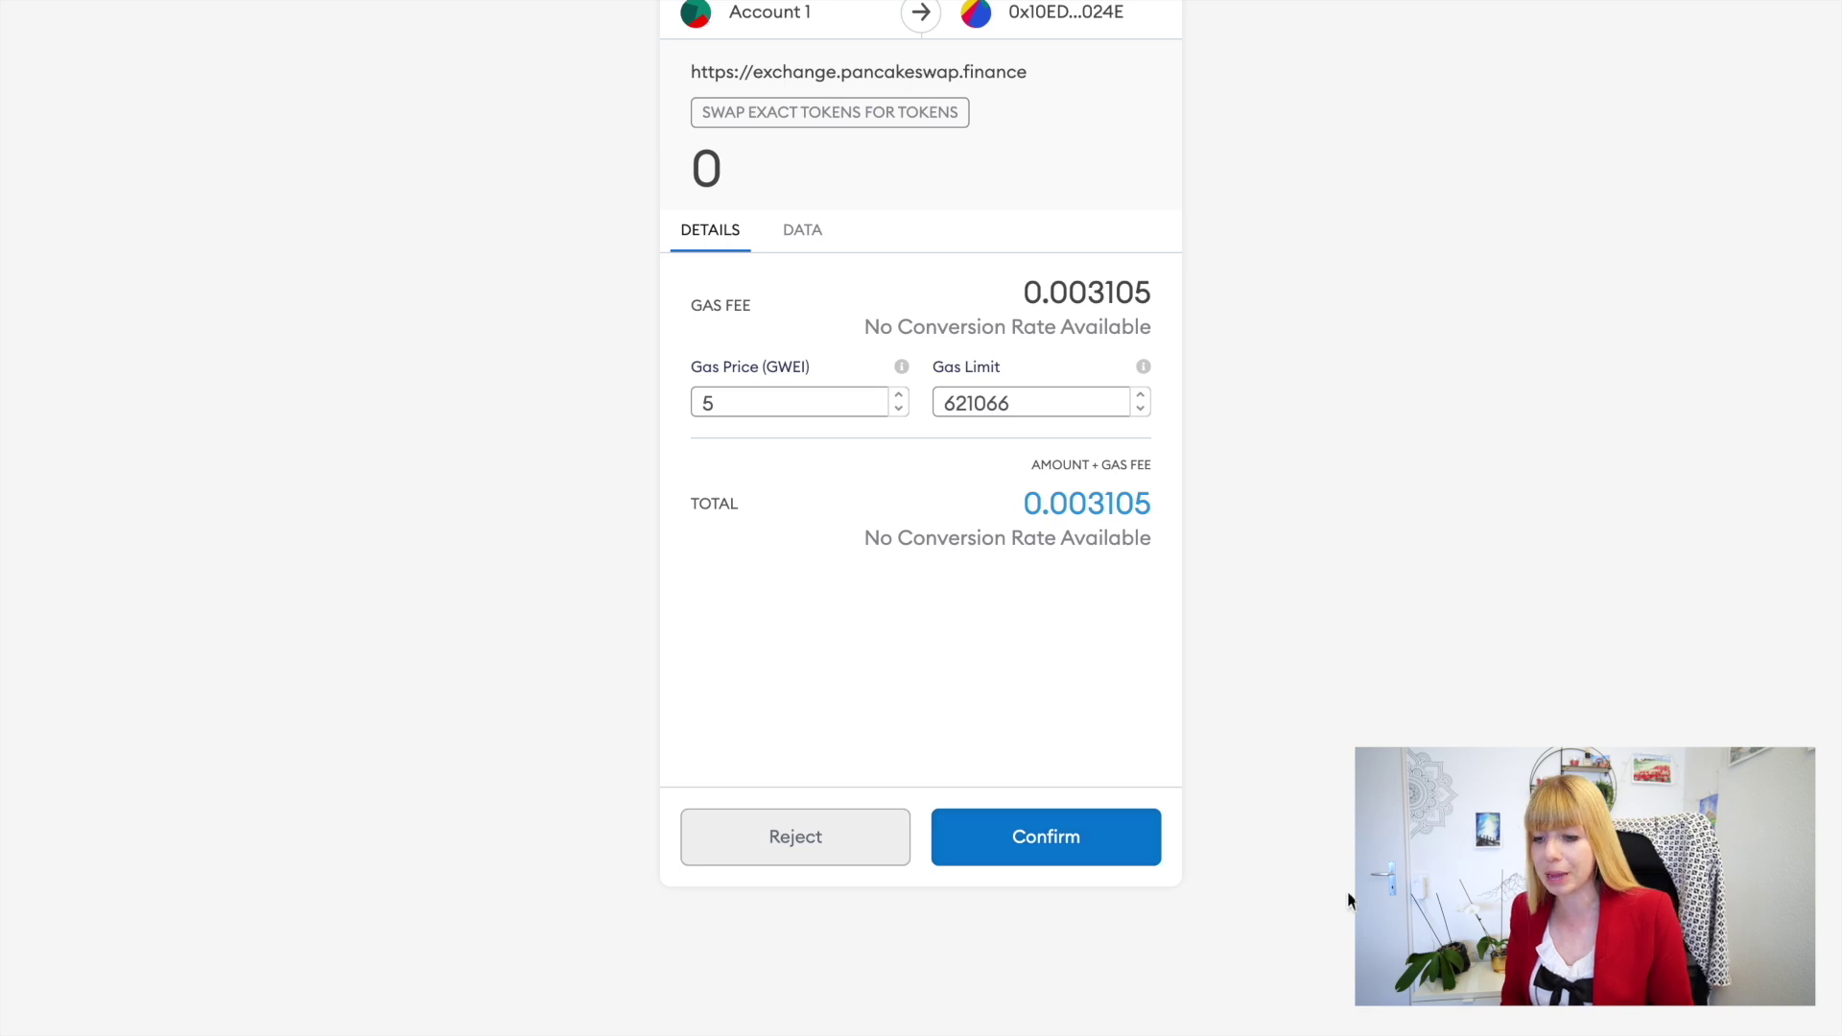
left_click(1090, 843)
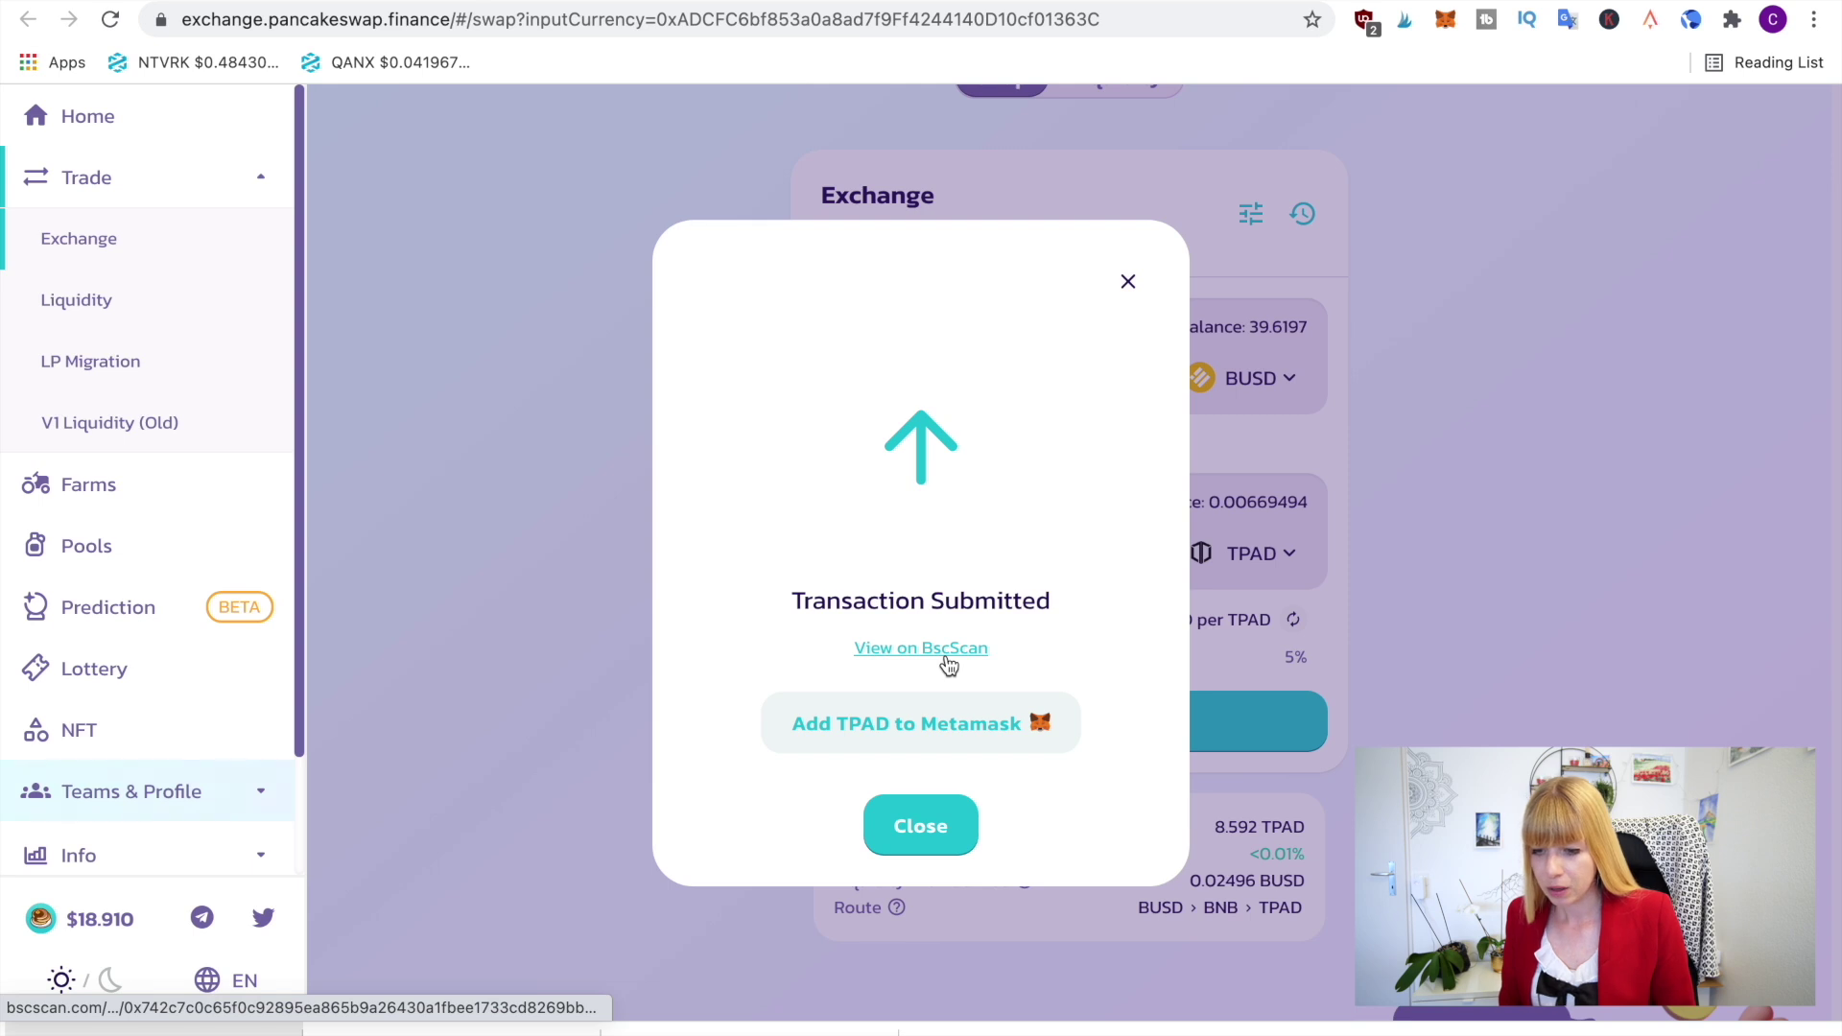
left_click(924, 839)
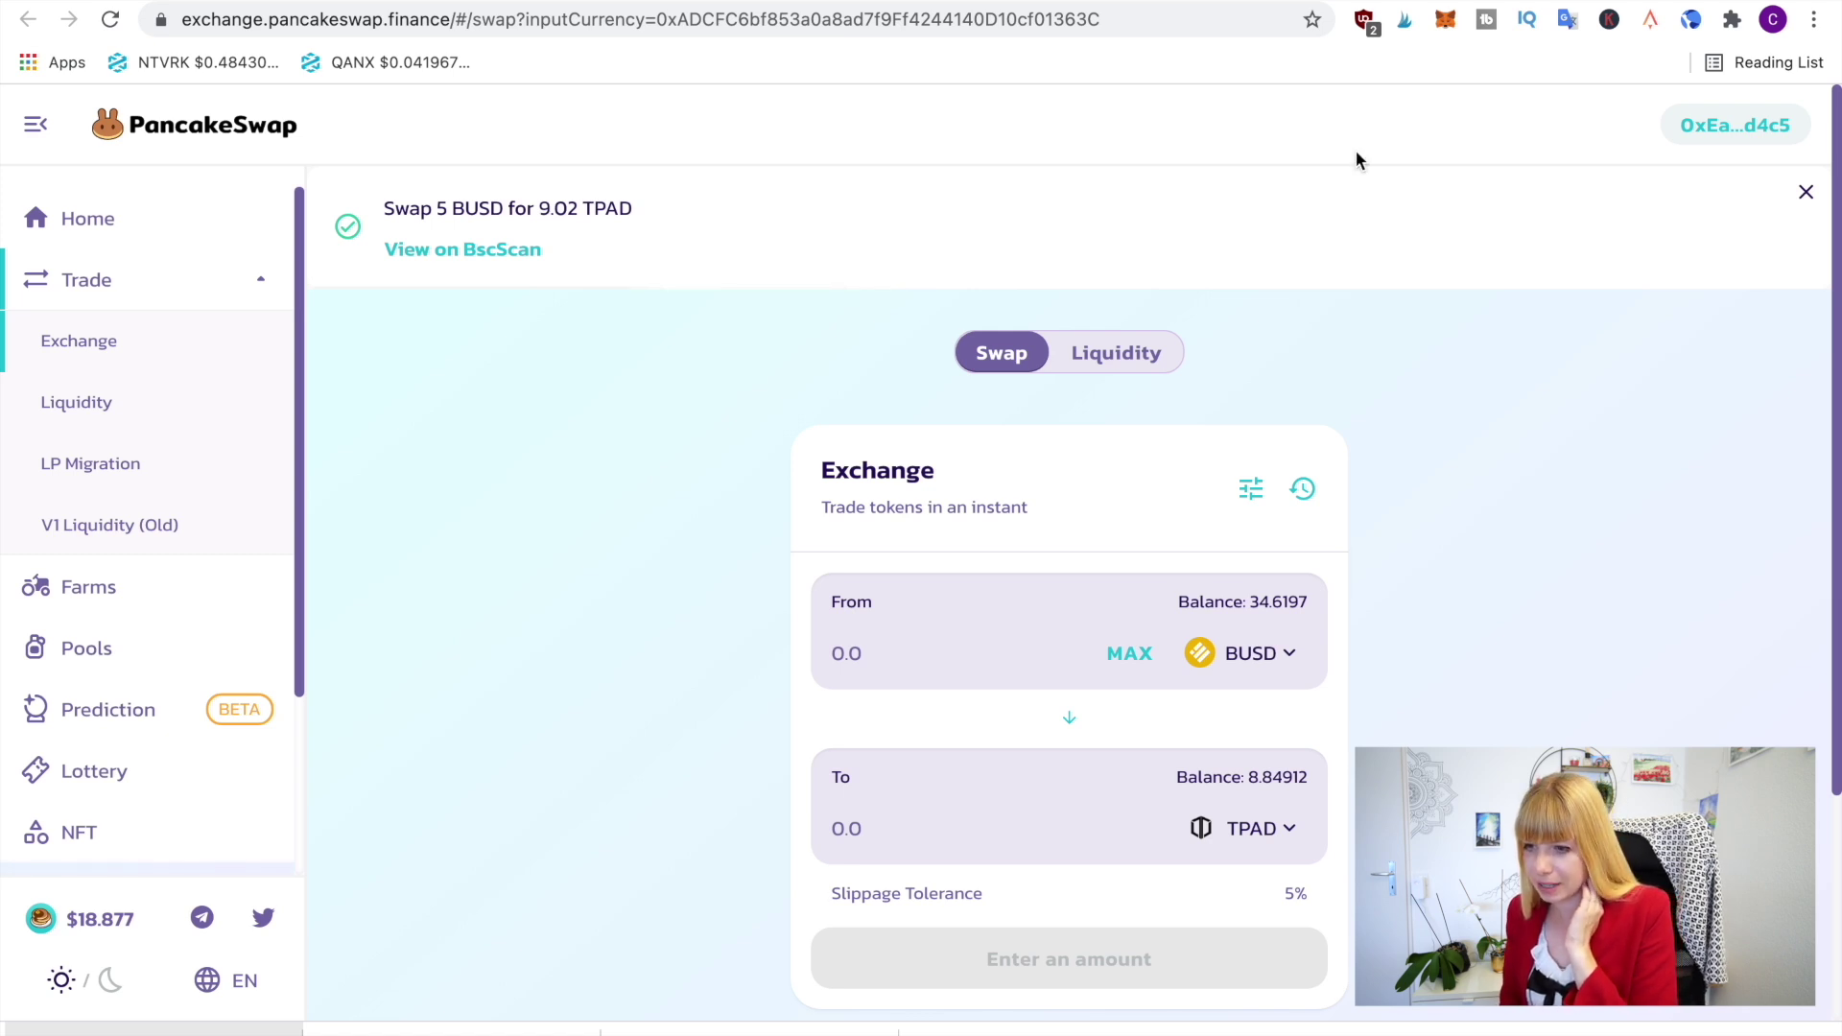
Open the MetaMask account on BscScan via View in Explorer, showing its 0.3674 BNB balance
left_click(1451, 21)
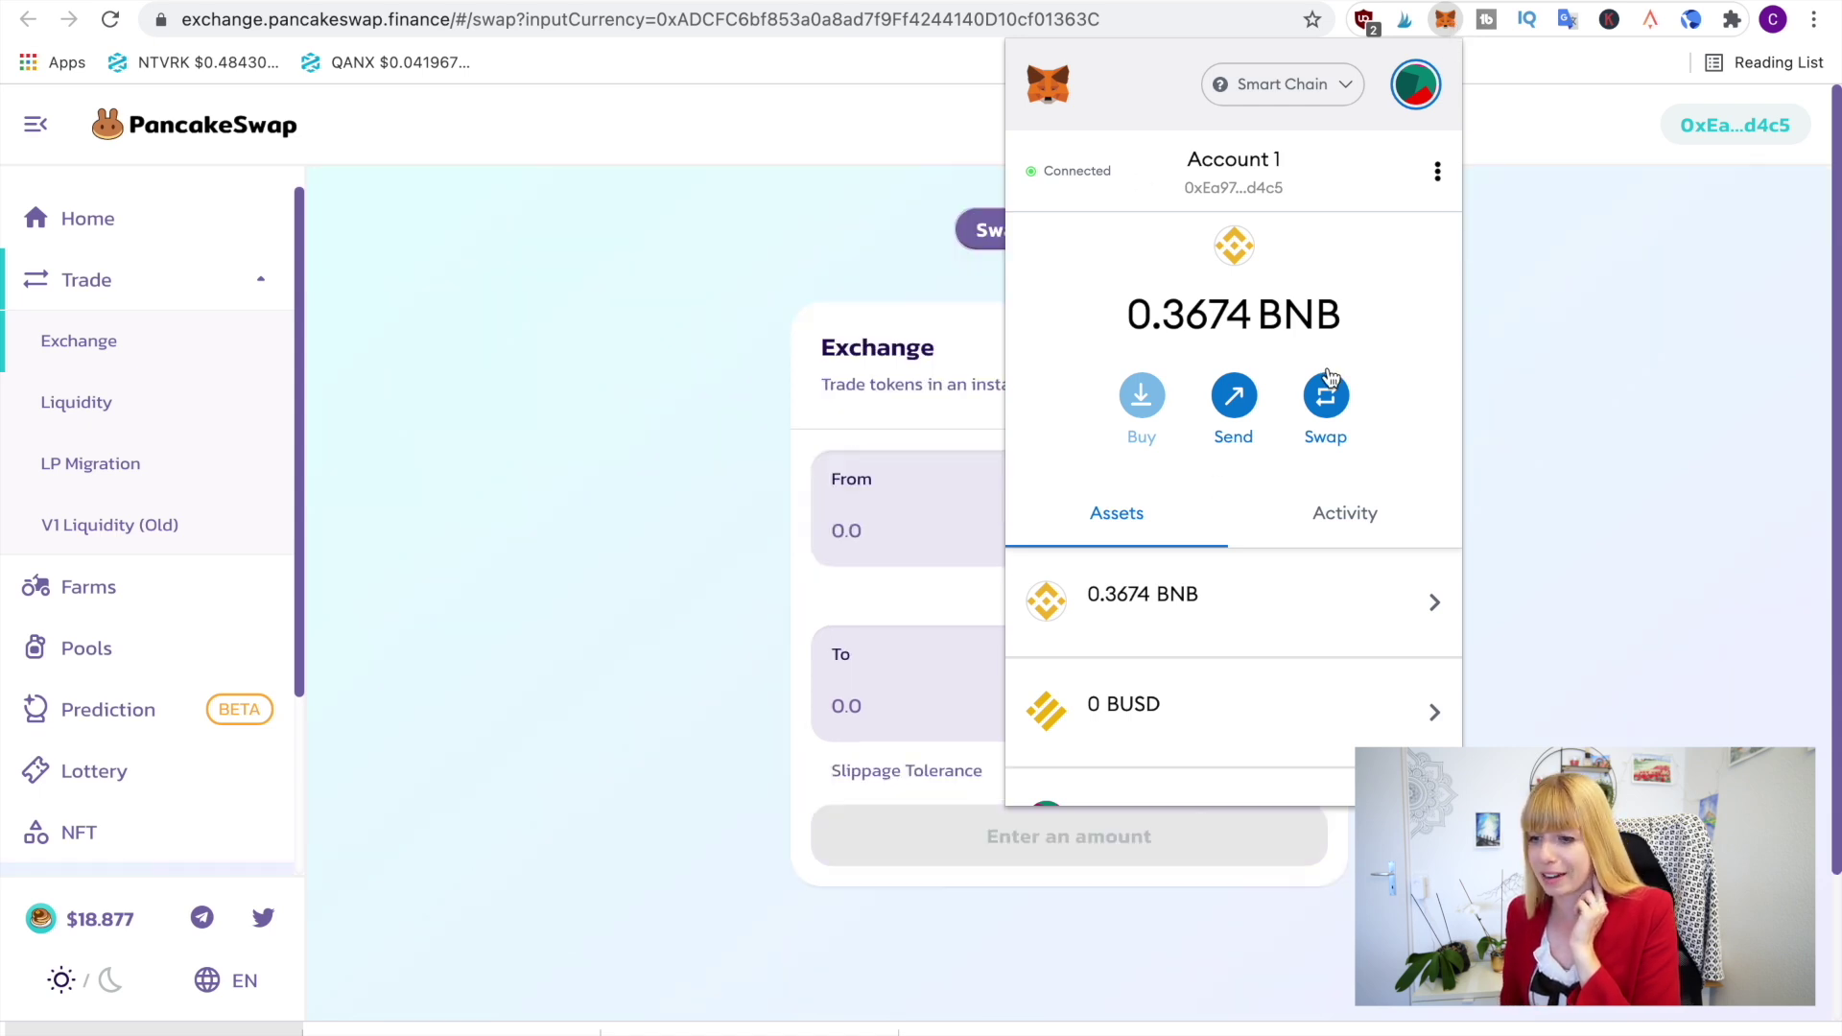
left_click(1438, 173)
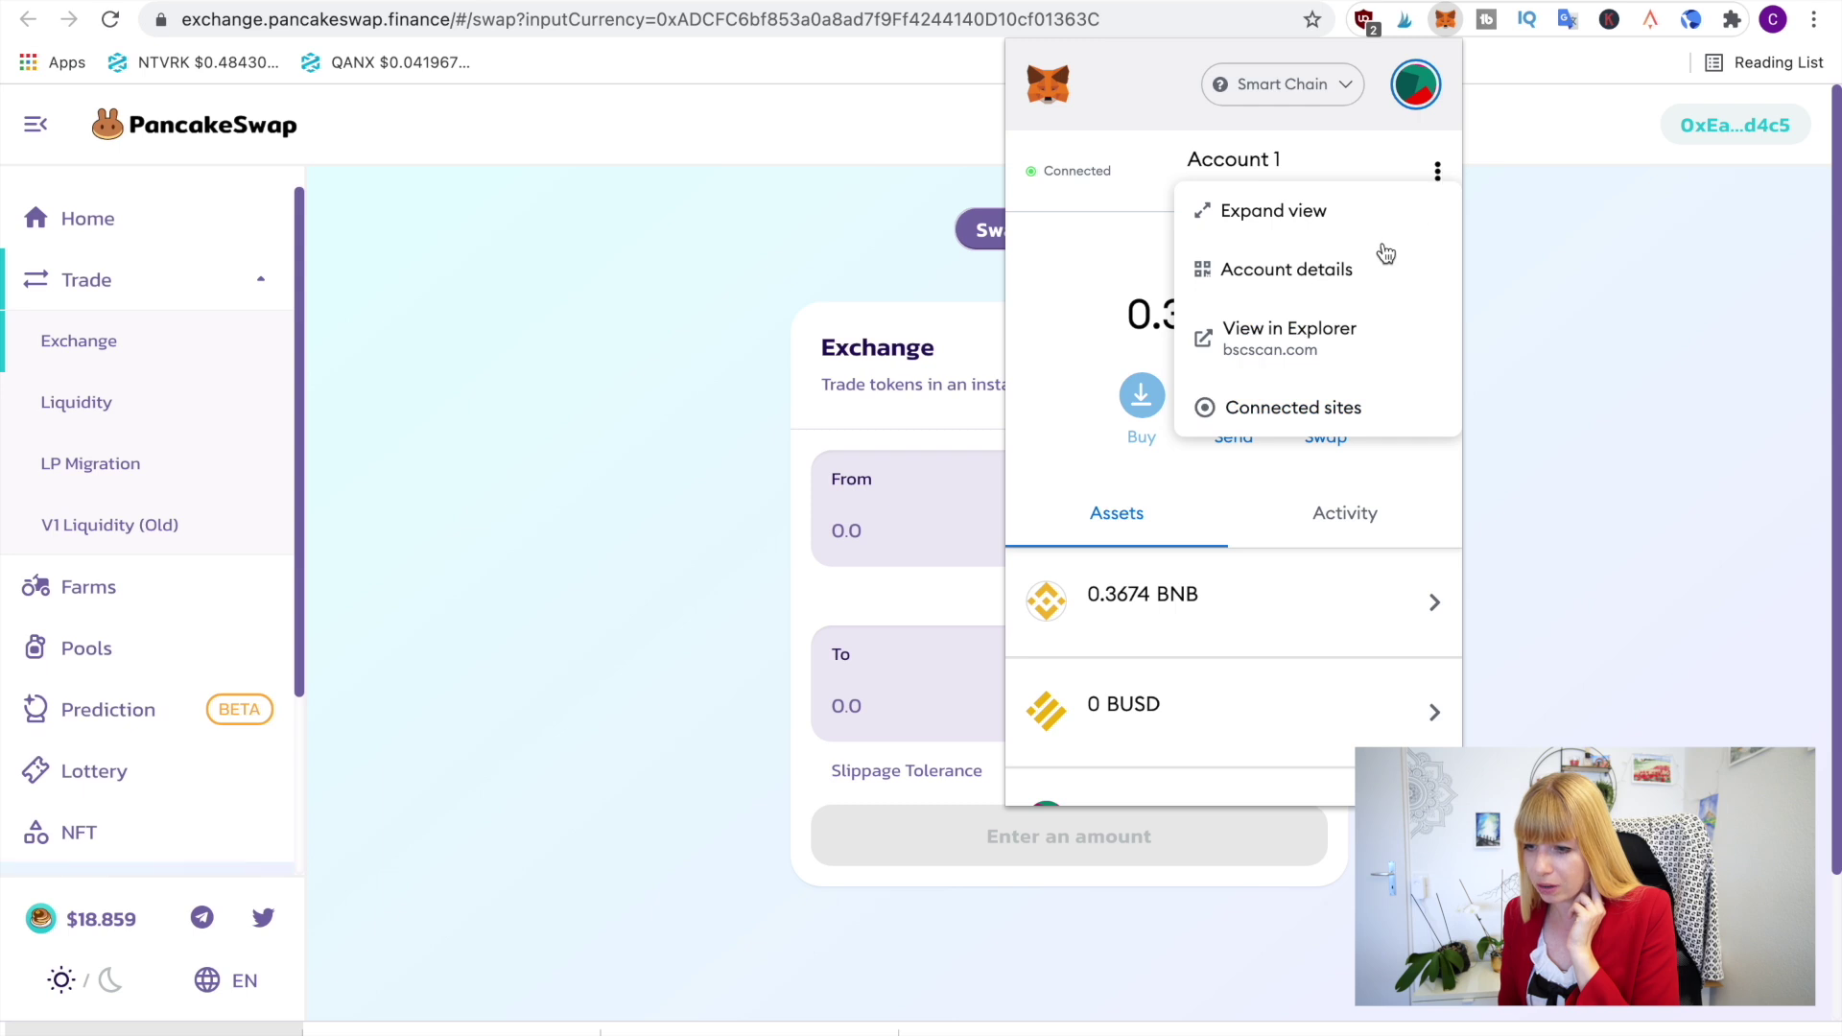
left_click(1303, 357)
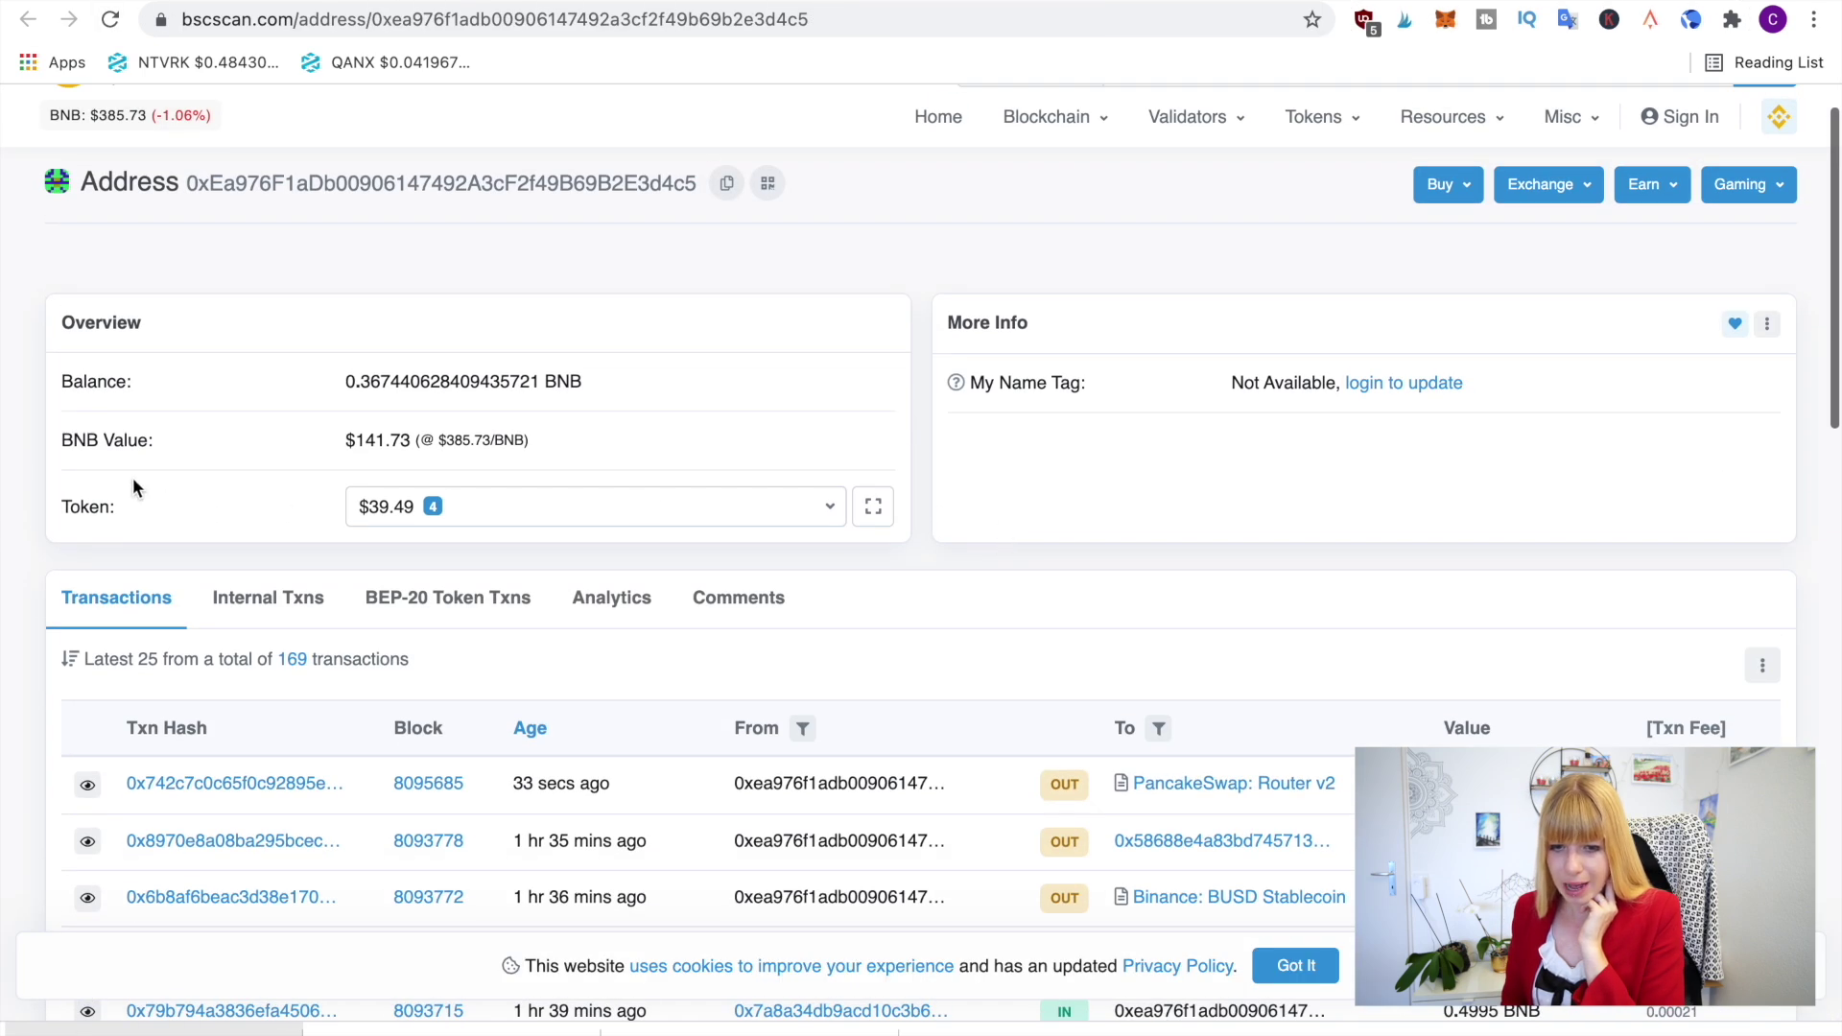
List the wallet's BEP-20 token holdings on BscScan, including 8.84912 TPAD worth $4.85
left_click(814, 525)
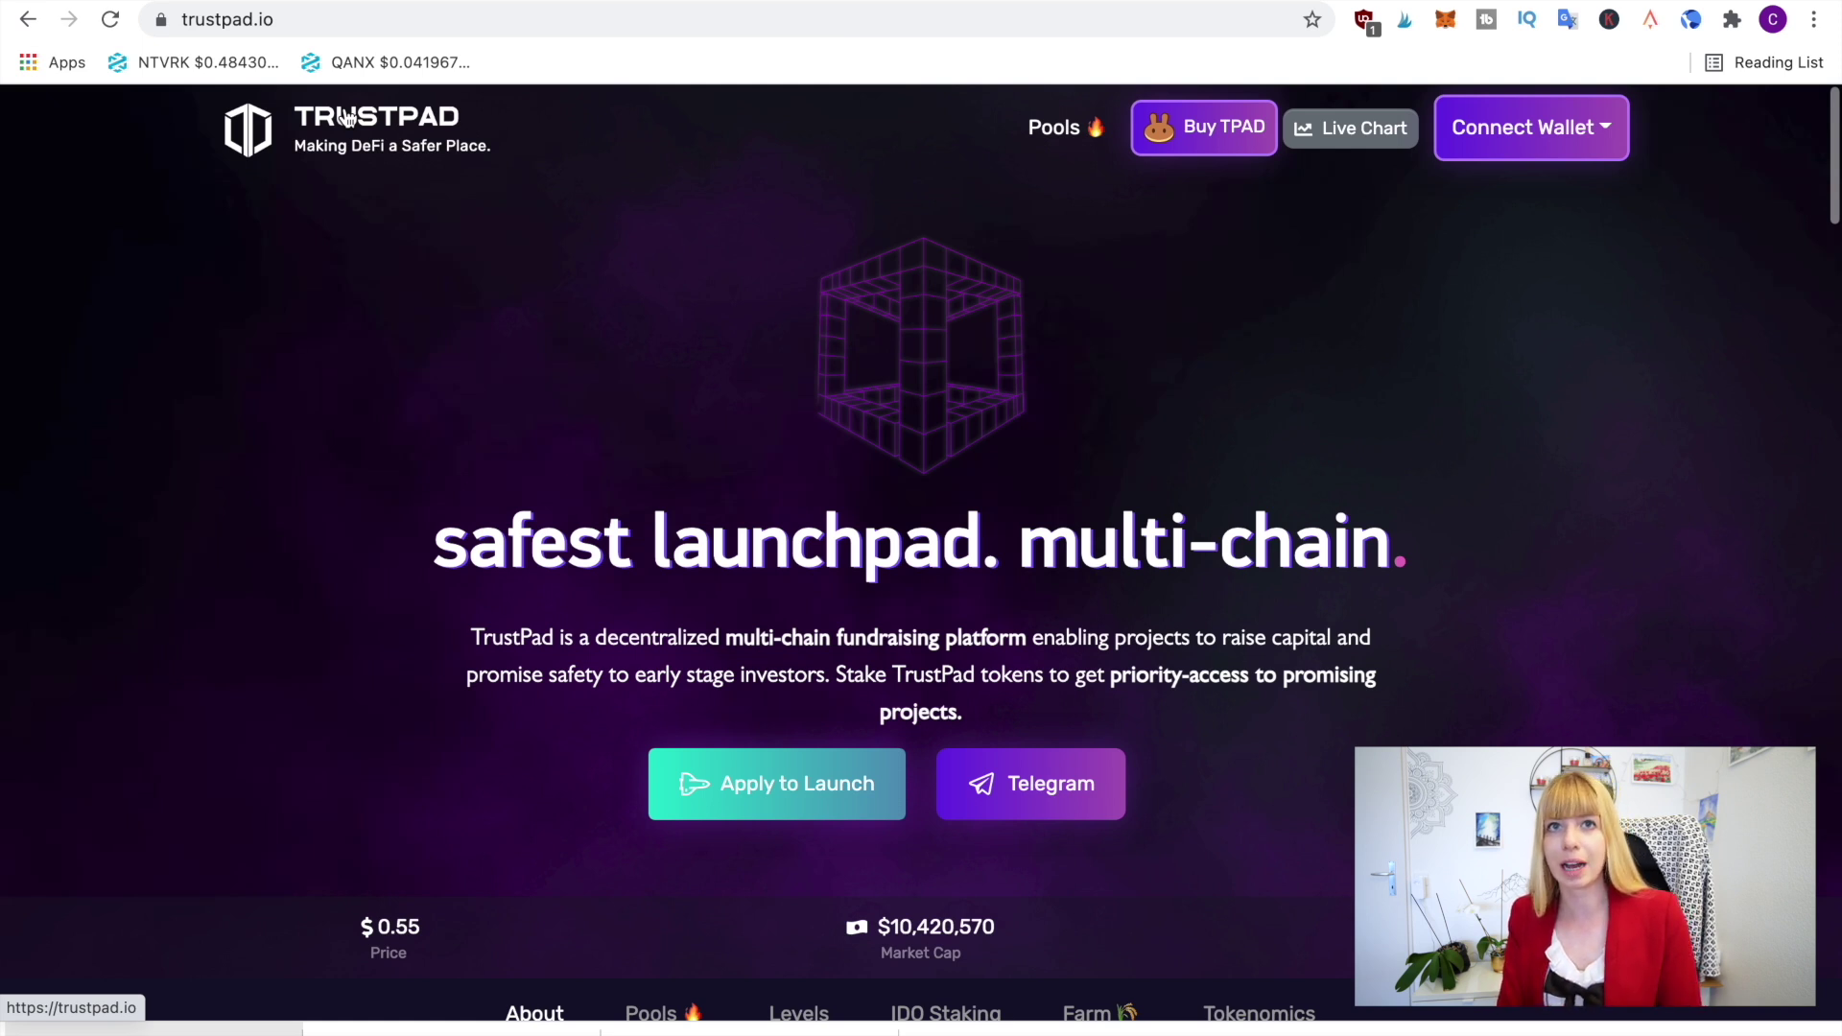
Browse the TrustPAD Lottery and Guaranteed level cards, from 2,000 TPAD (Chance) to 150,000 TPAD (Orbit)
scroll(344, 113, "down", 2)
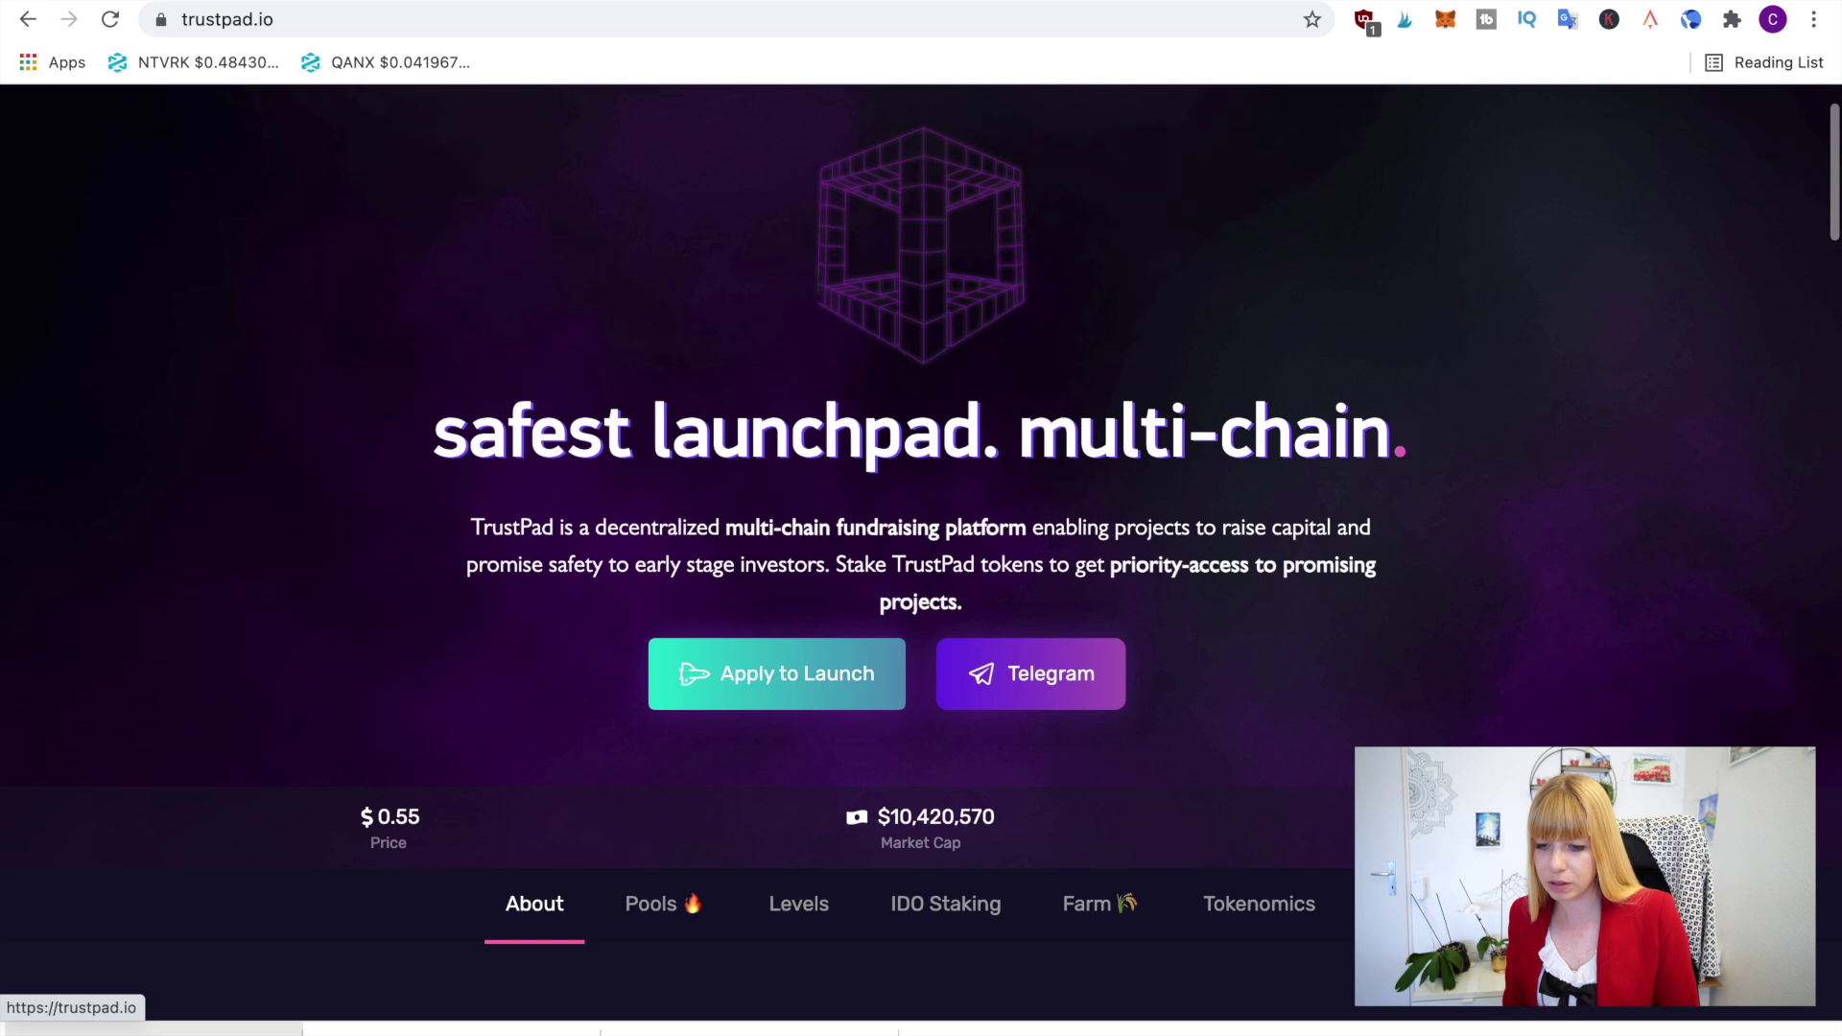
left_click(783, 895)
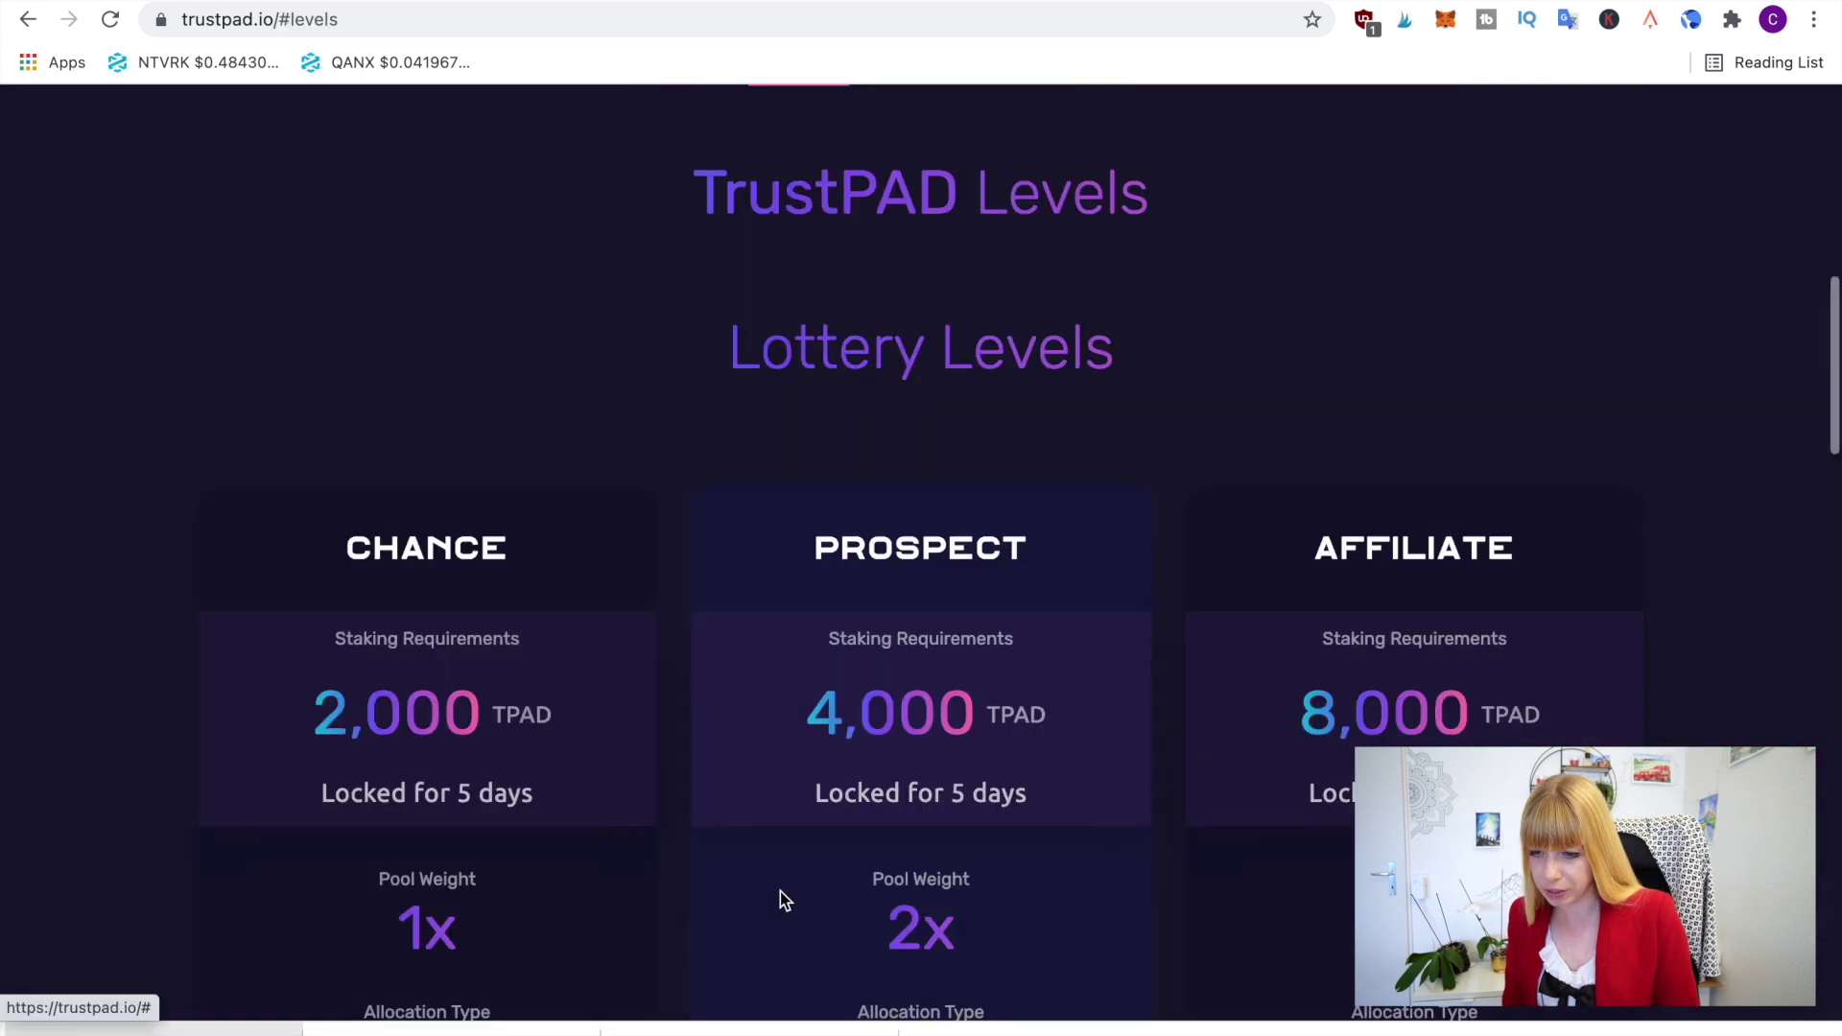
scroll(1622, 715, "down", 6)
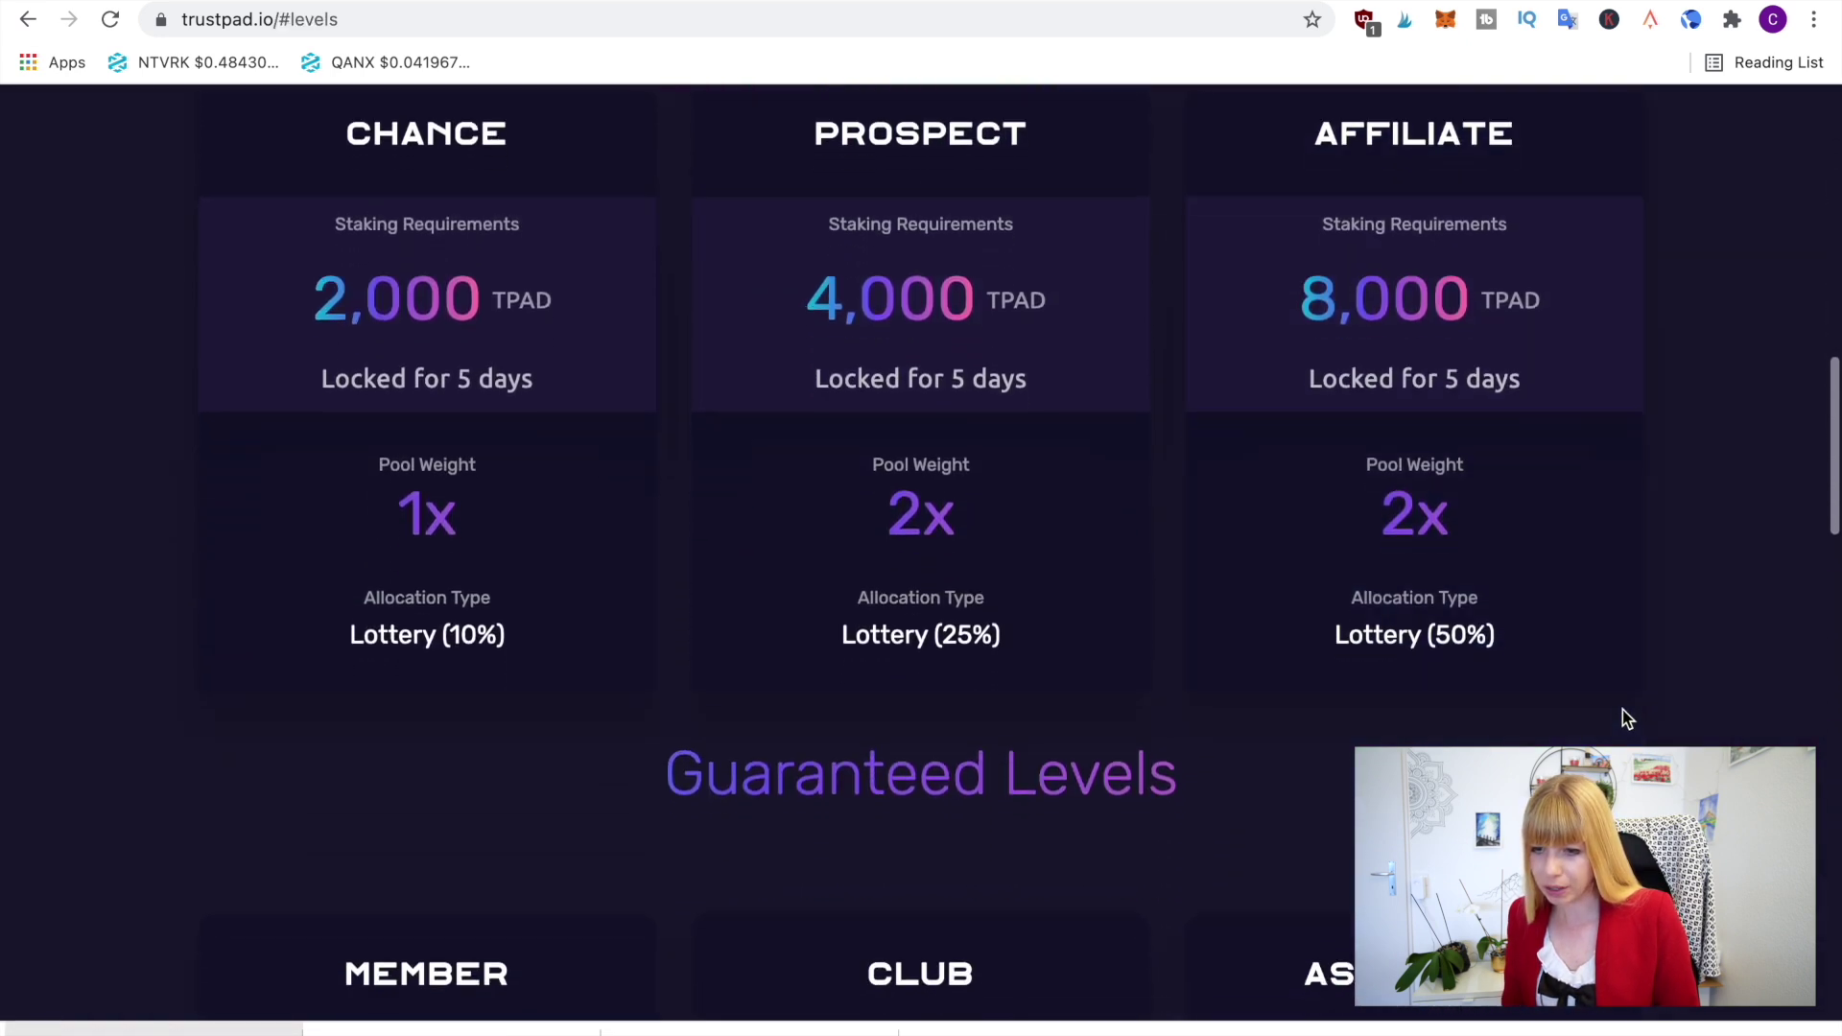
scroll(1622, 714, "up", 3)
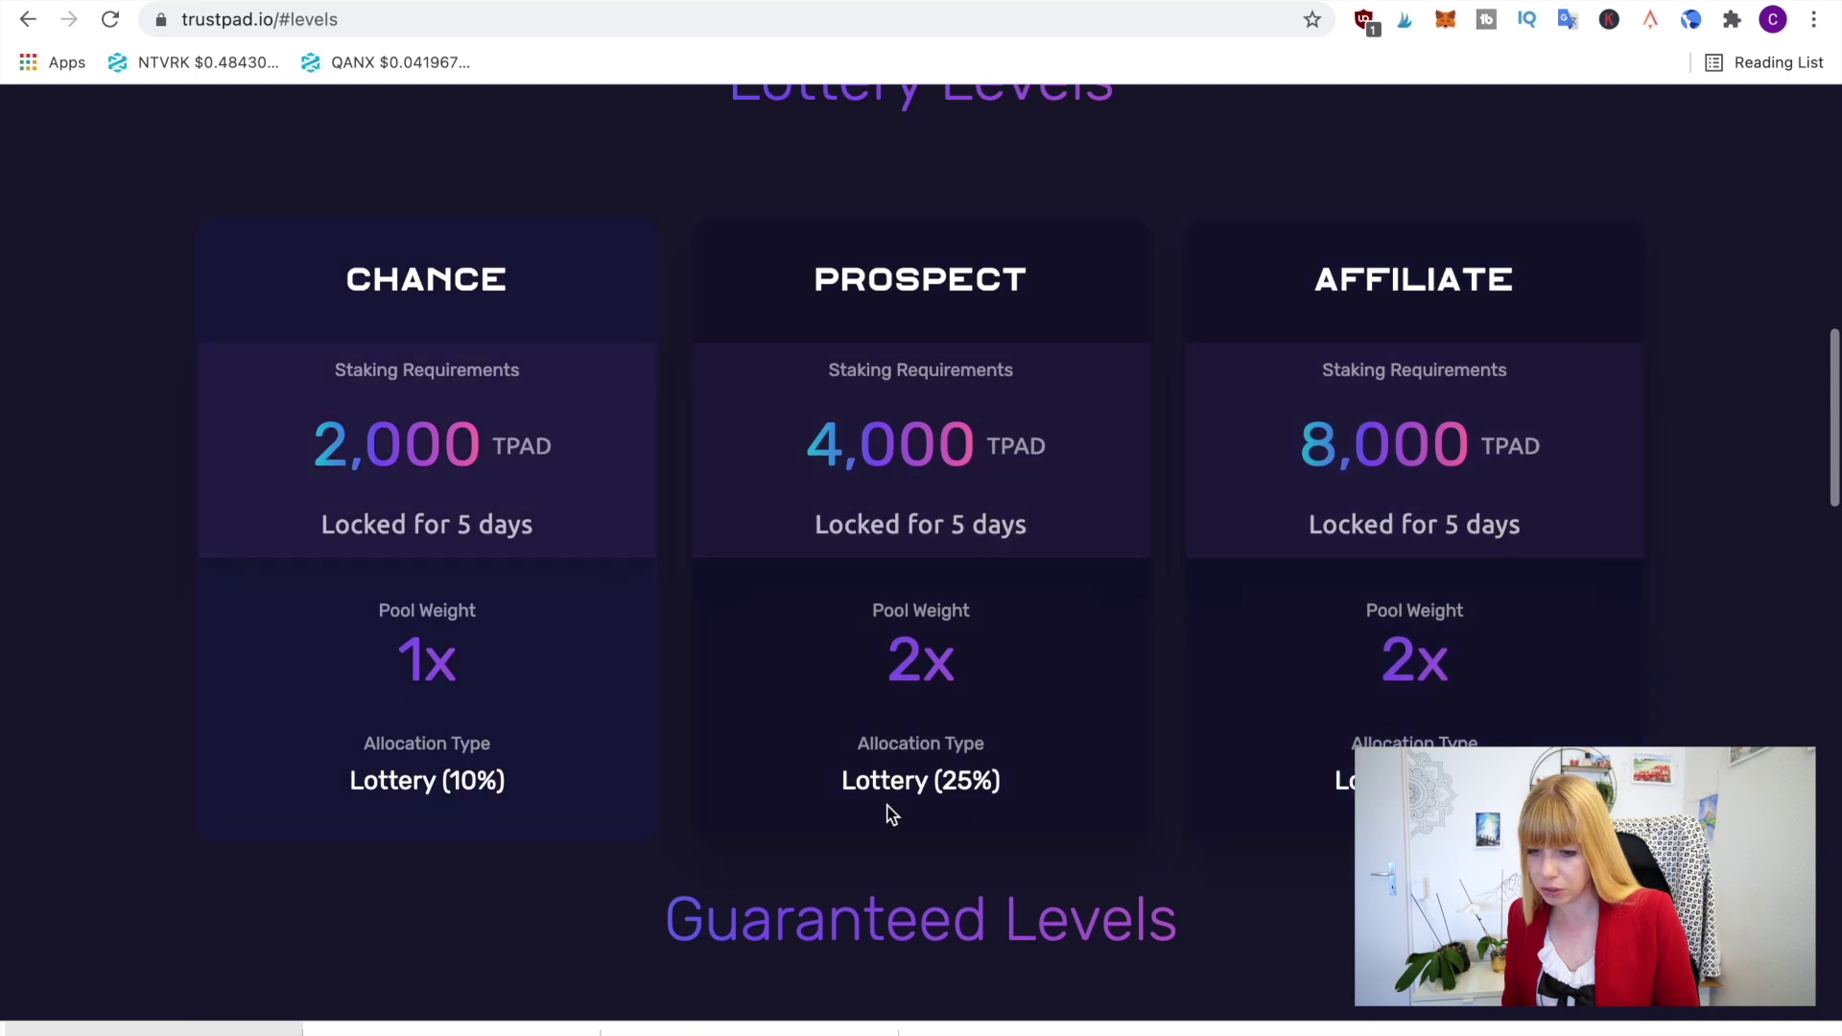
scroll(921, 557, "down", 10)
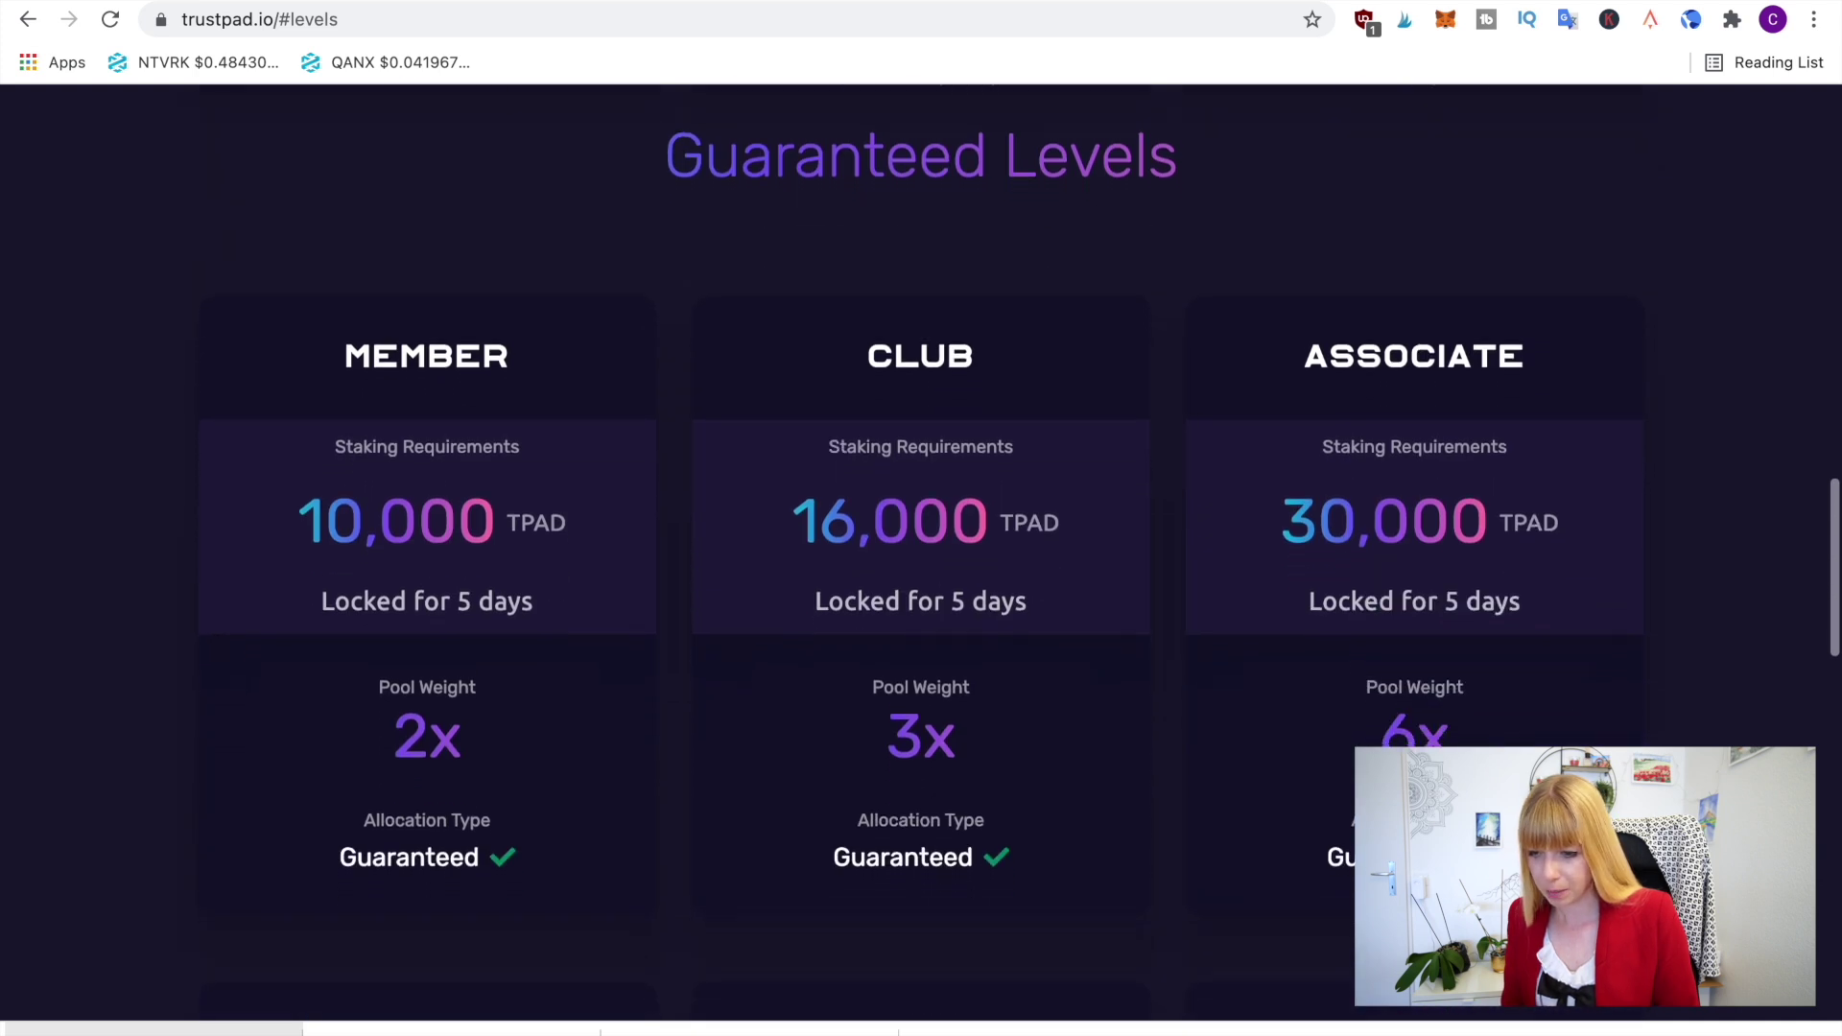
scroll(922, 553, "down", 3)
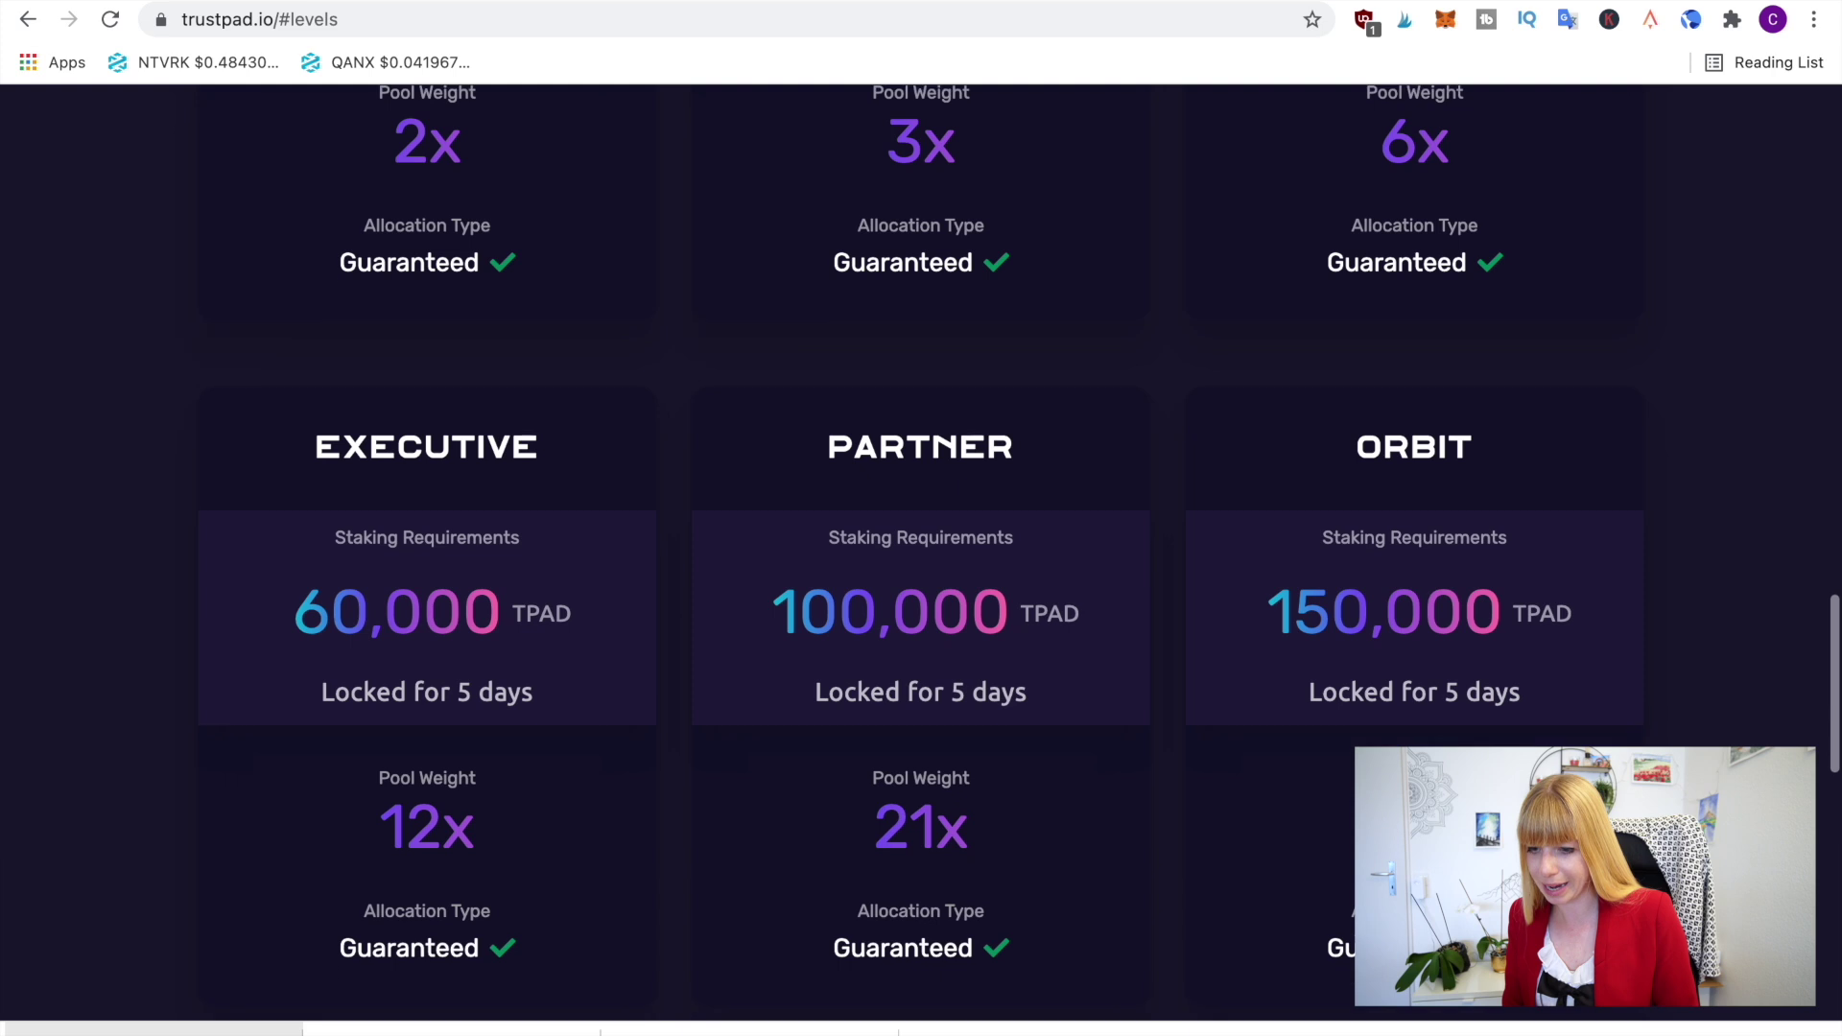
scroll(921, 552, "up", 20)
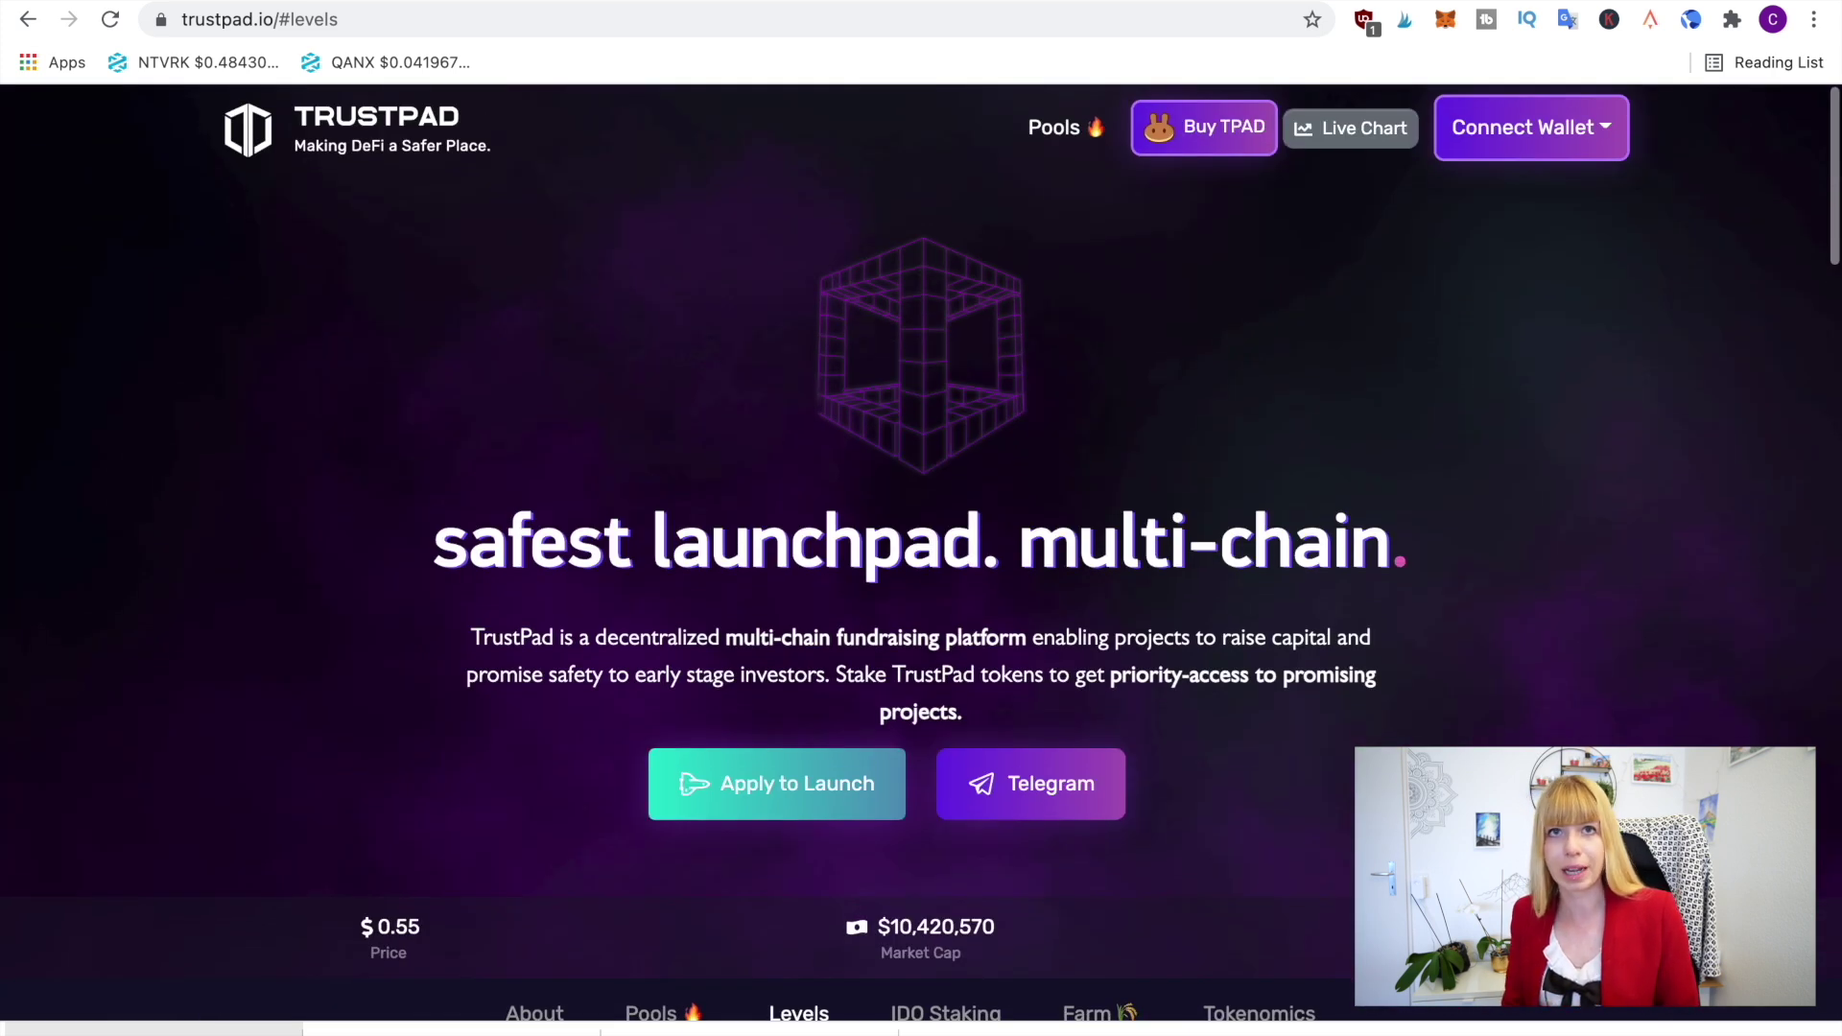
scroll(1060, 921, "down", 3)
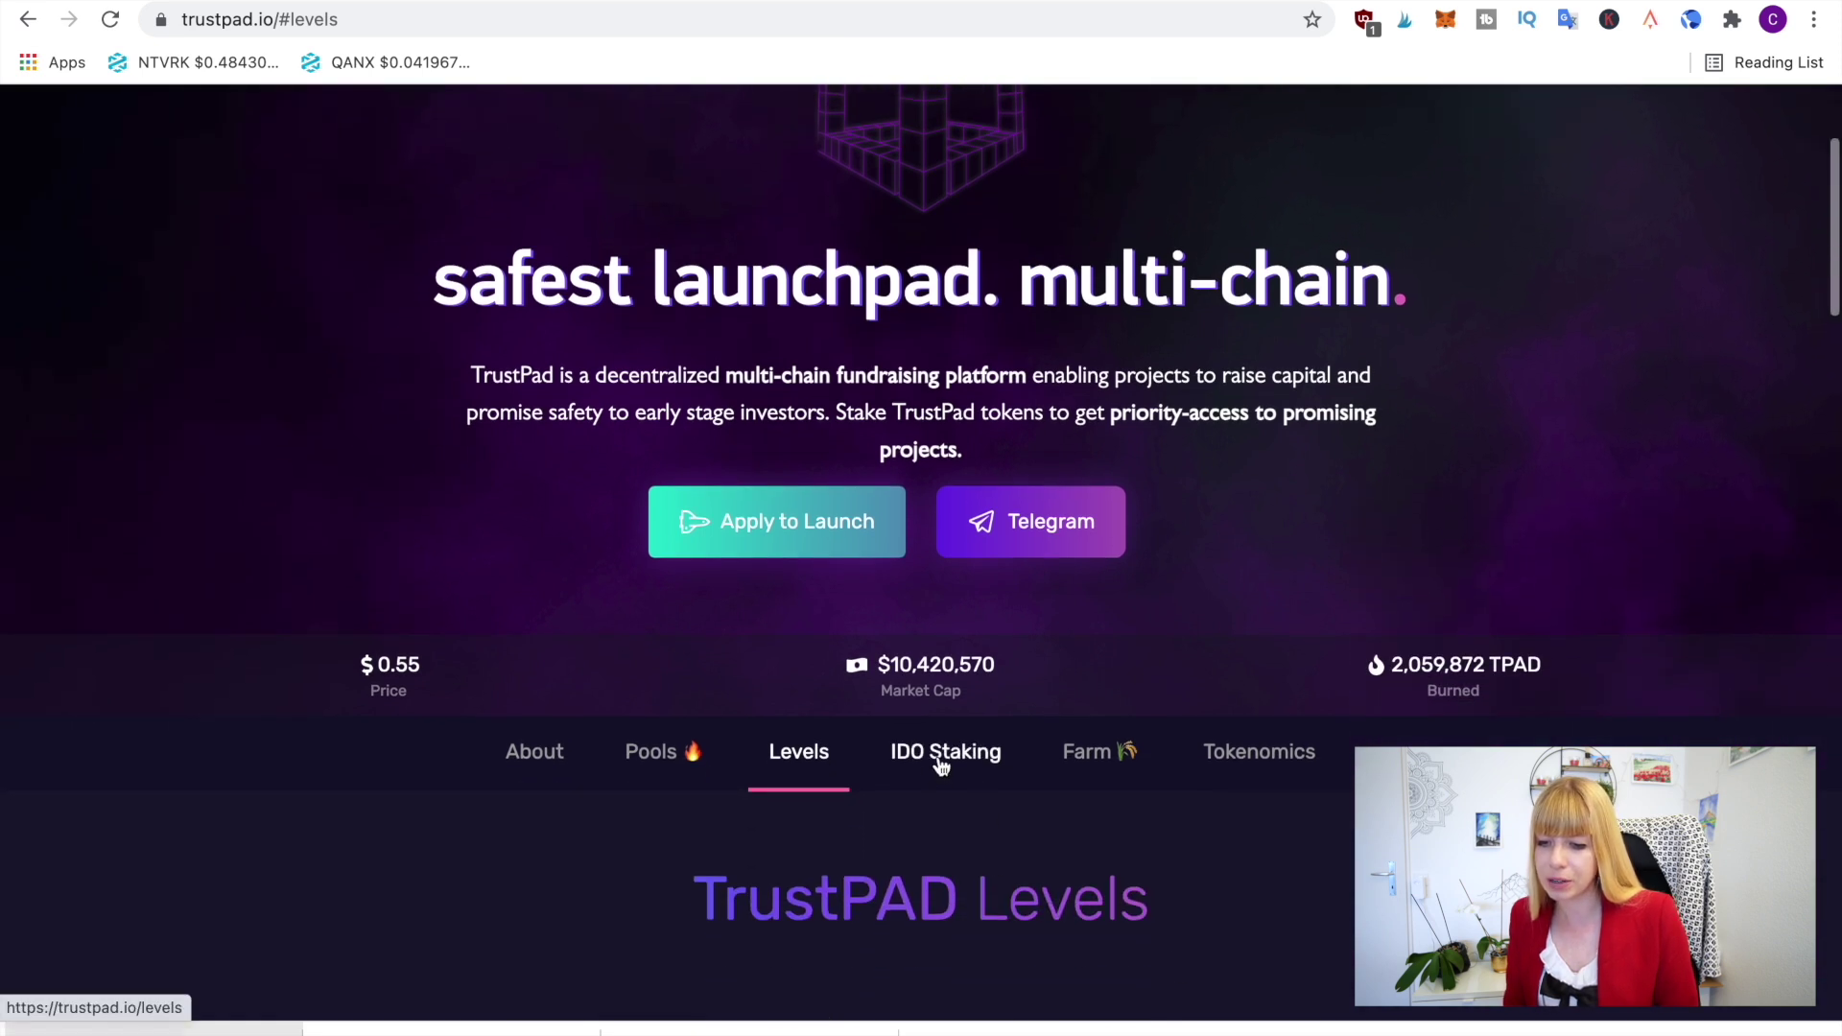
View the Stake for IDO Participation card's level and staked amount, then return to TrustPad's home page
left_click(940, 756)
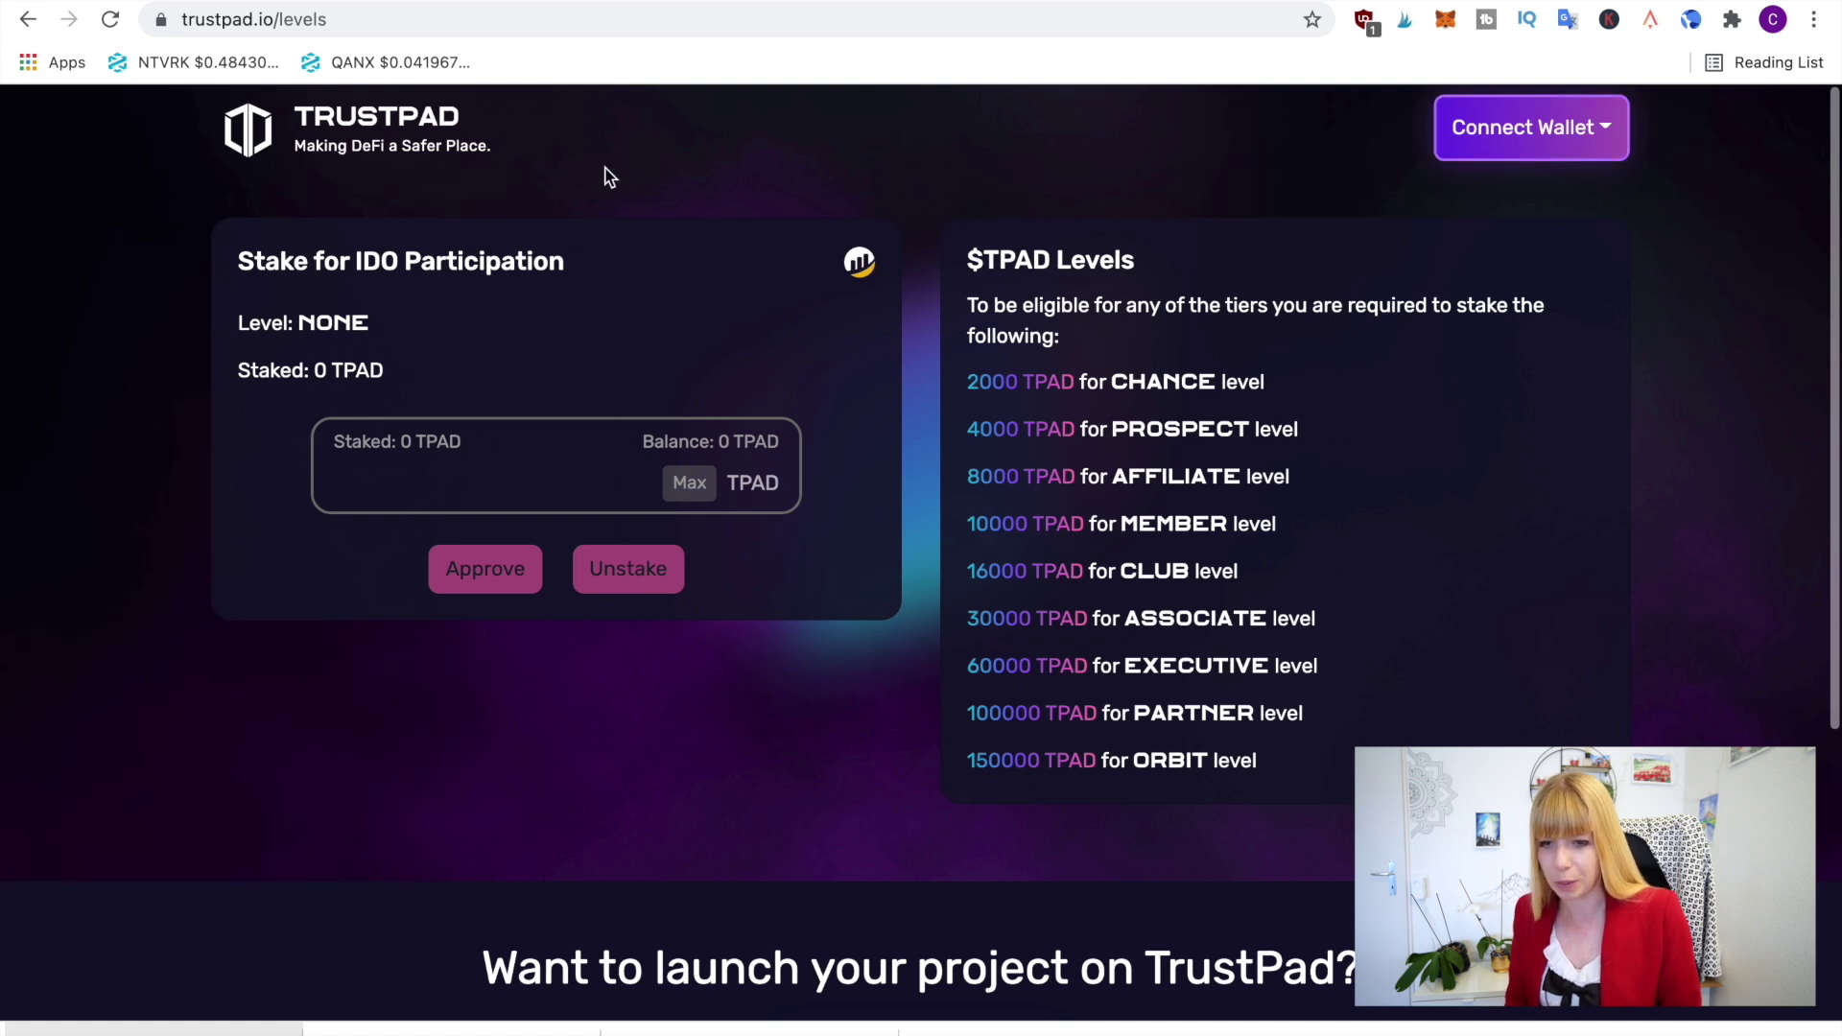
left_click(307, 130)
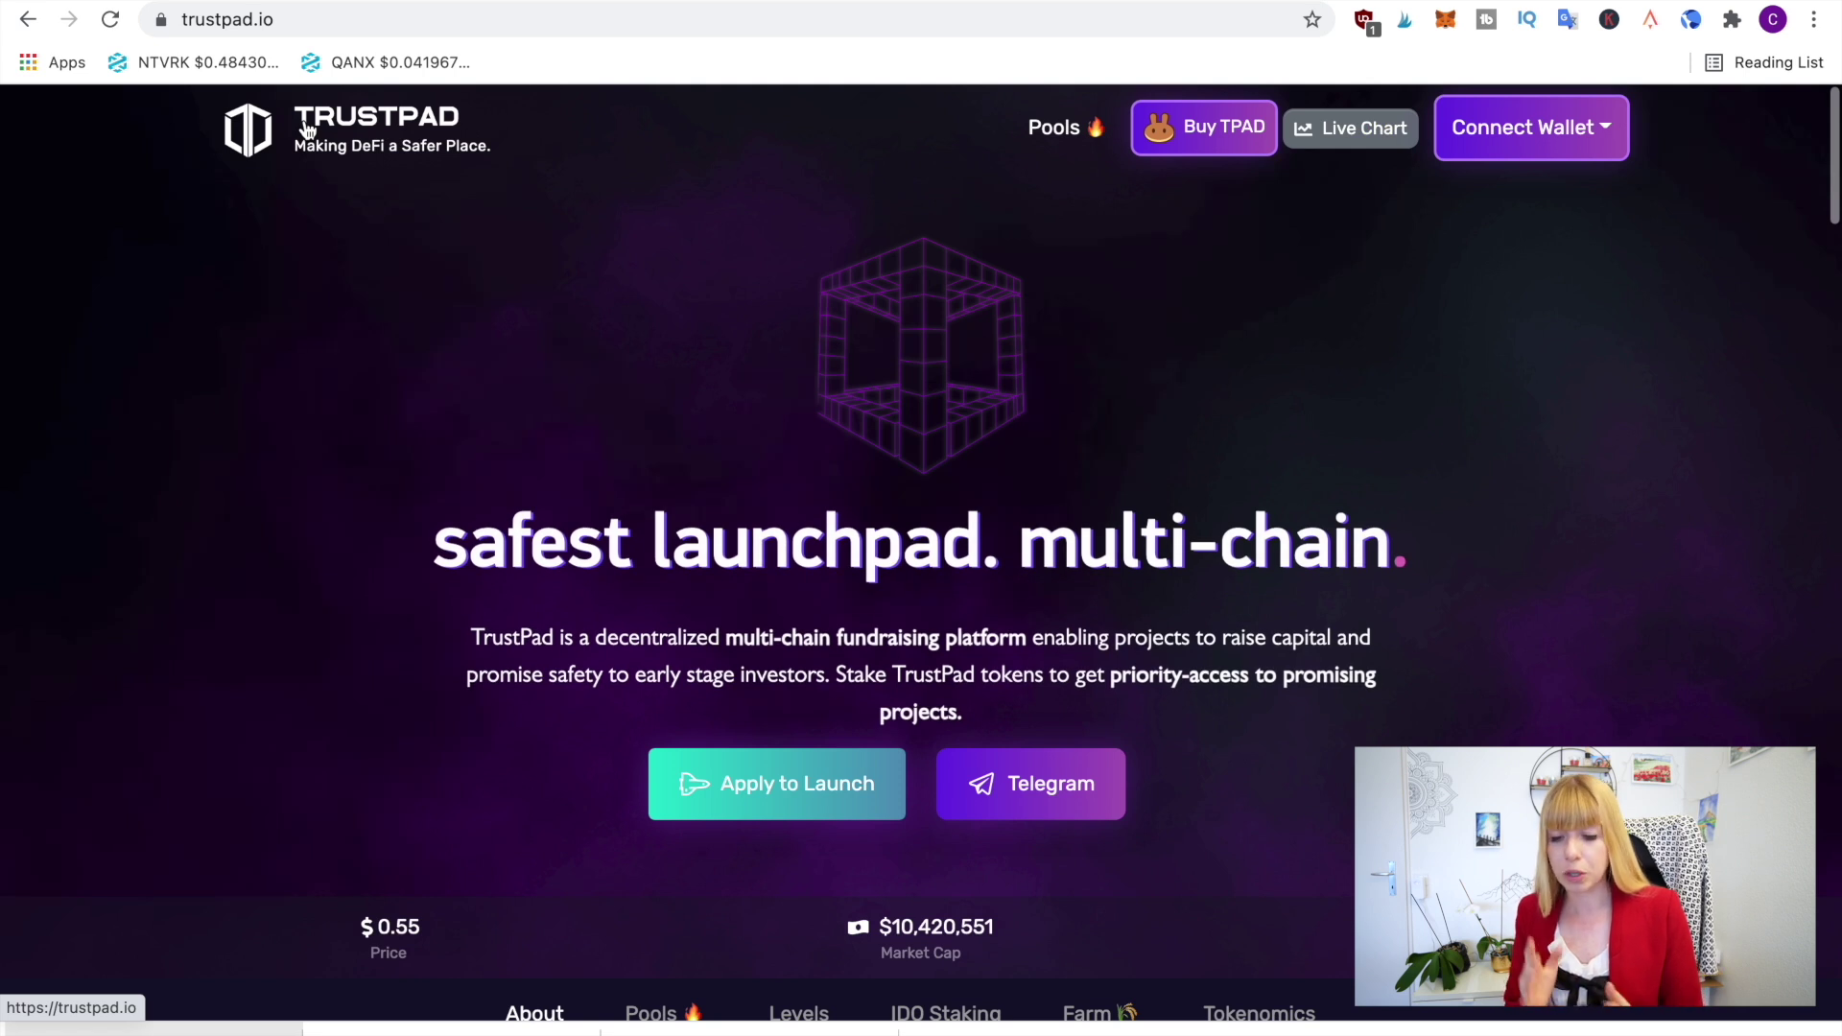
scroll(832, 311, "down", 2)
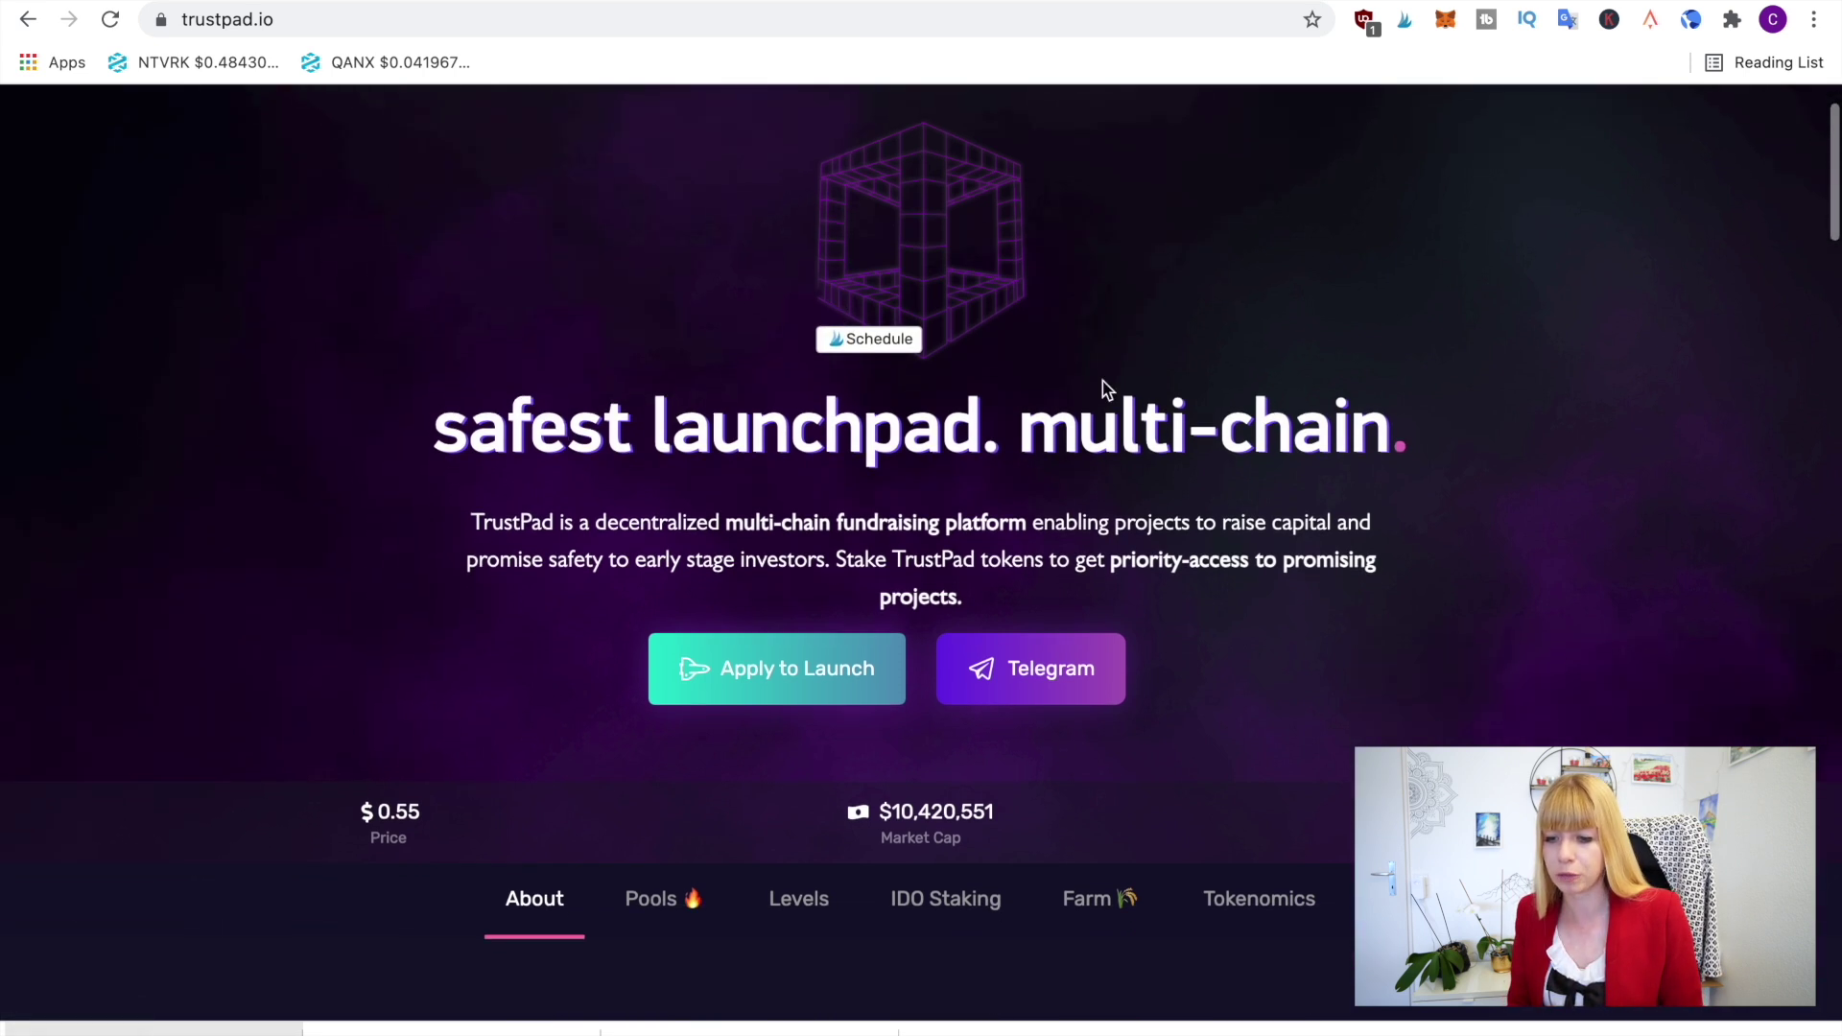
Open the Farm page showing LP Staking at 641% APR, TPAD Staking at 245% APR and $7,414,214.18 TVL
left_click(1106, 895)
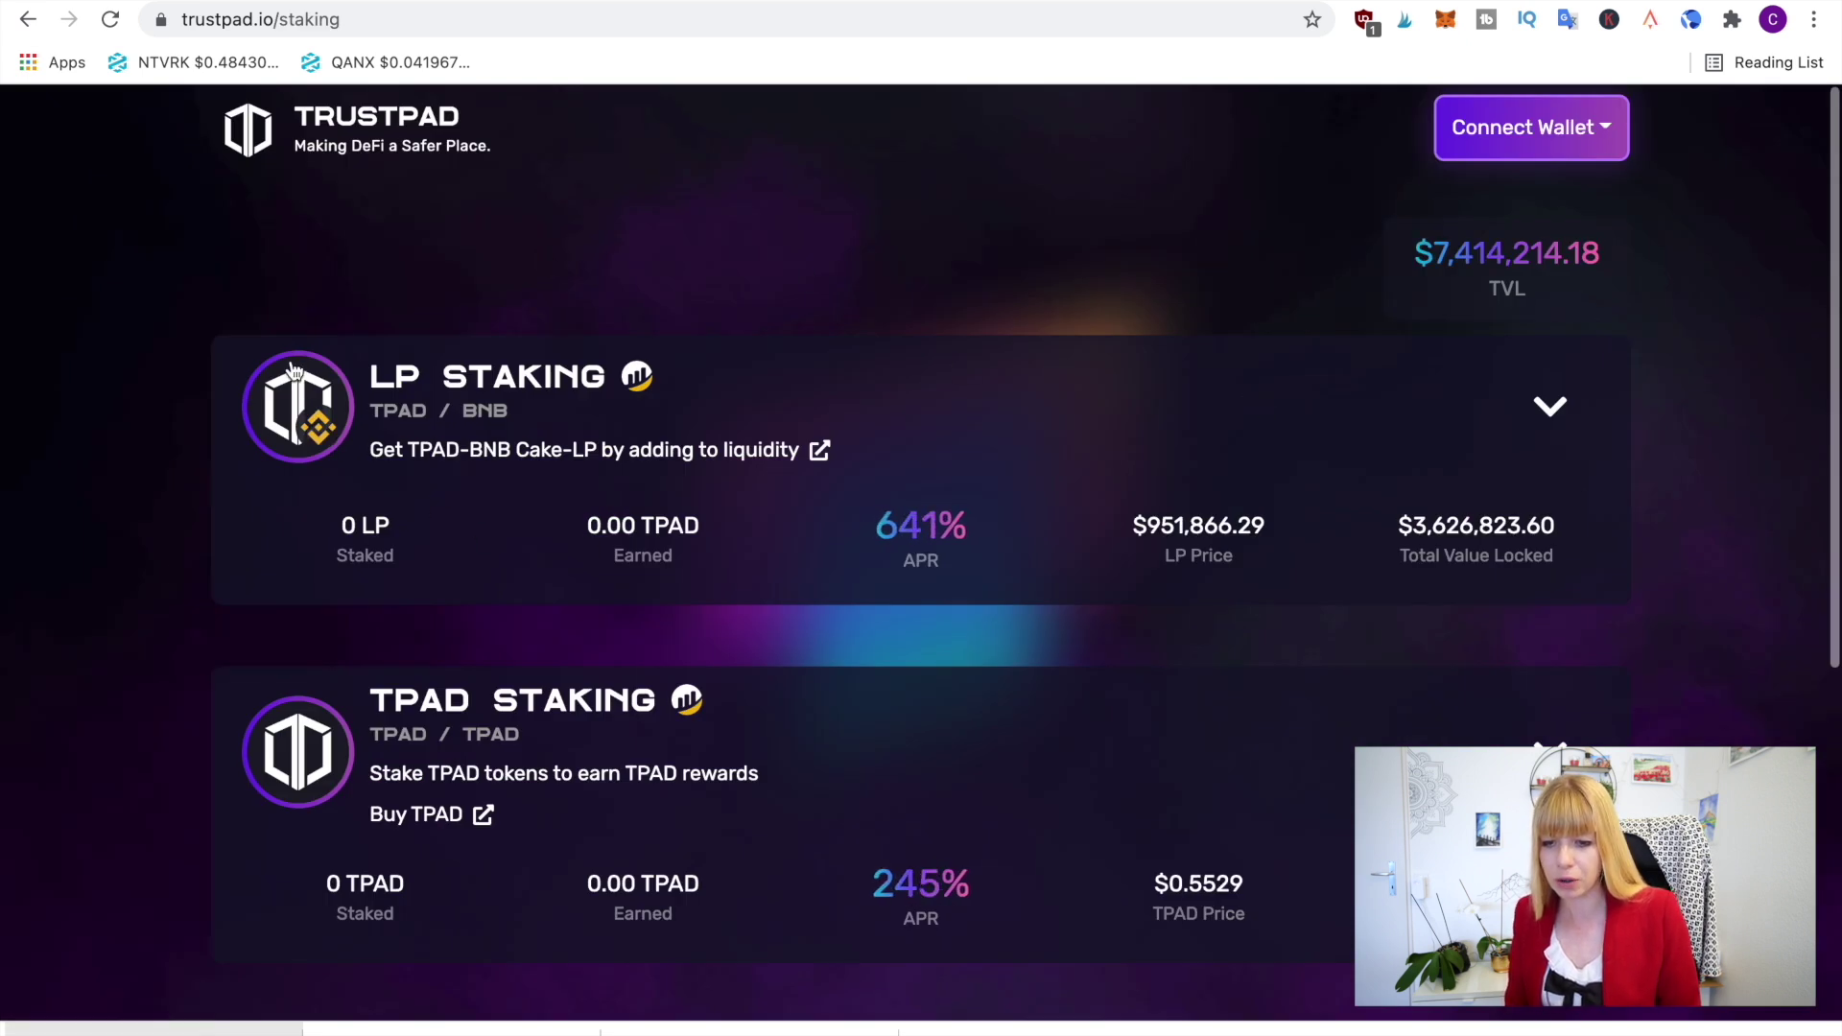
scroll(152, 650, "down", 2)
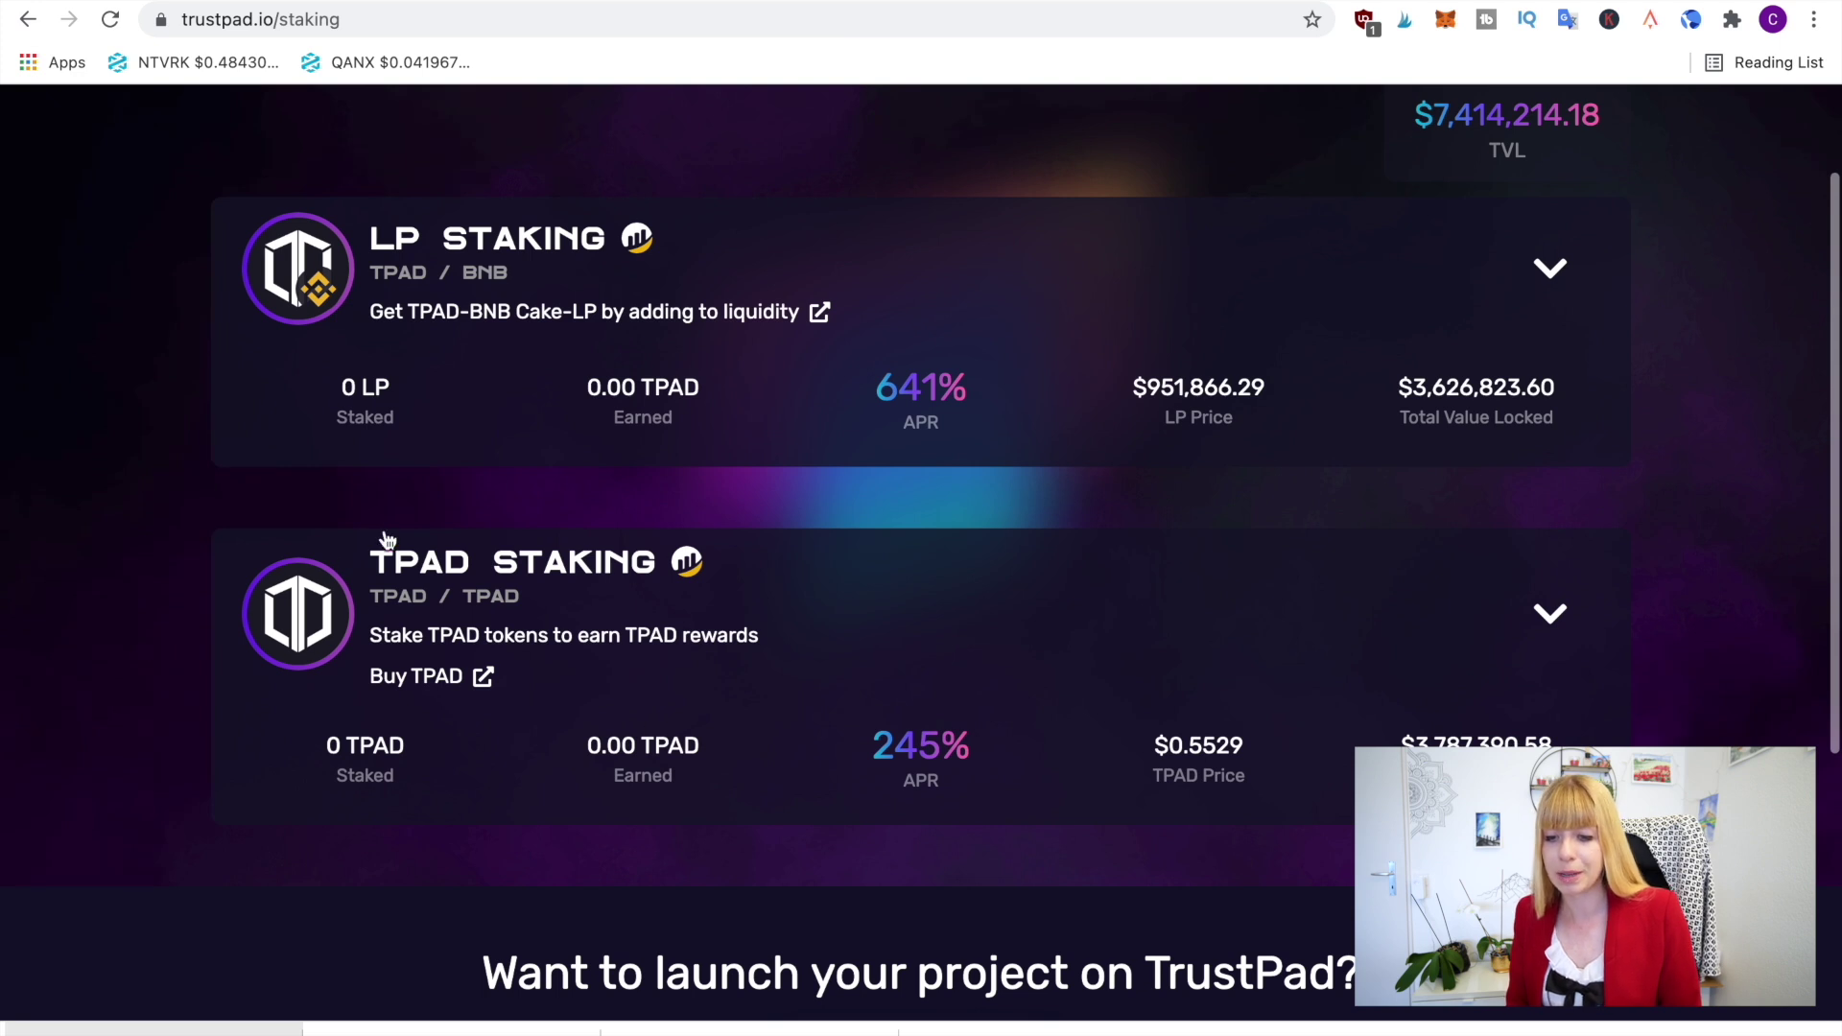